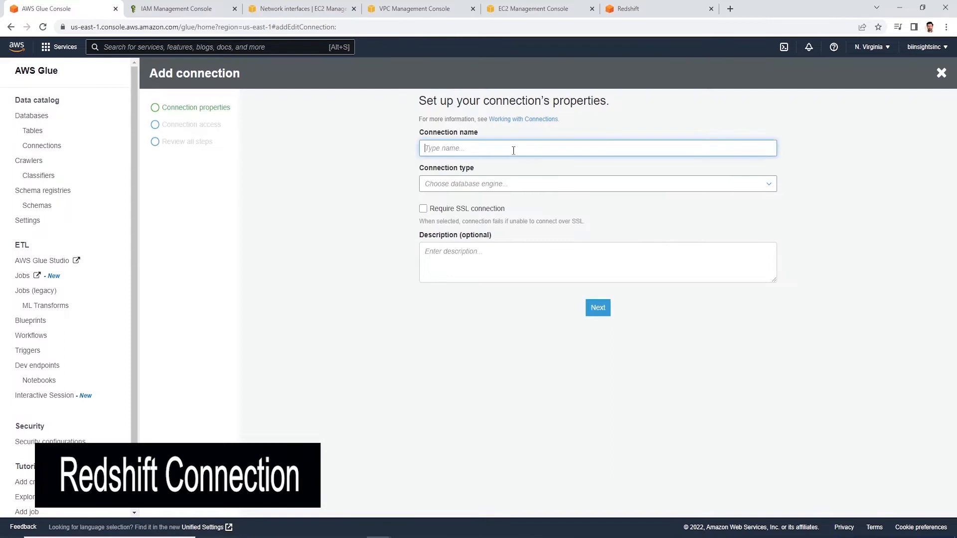
Name the new connection rds and set its connection type to Amazon Redshift
{"action": "type", "text": "rds"}
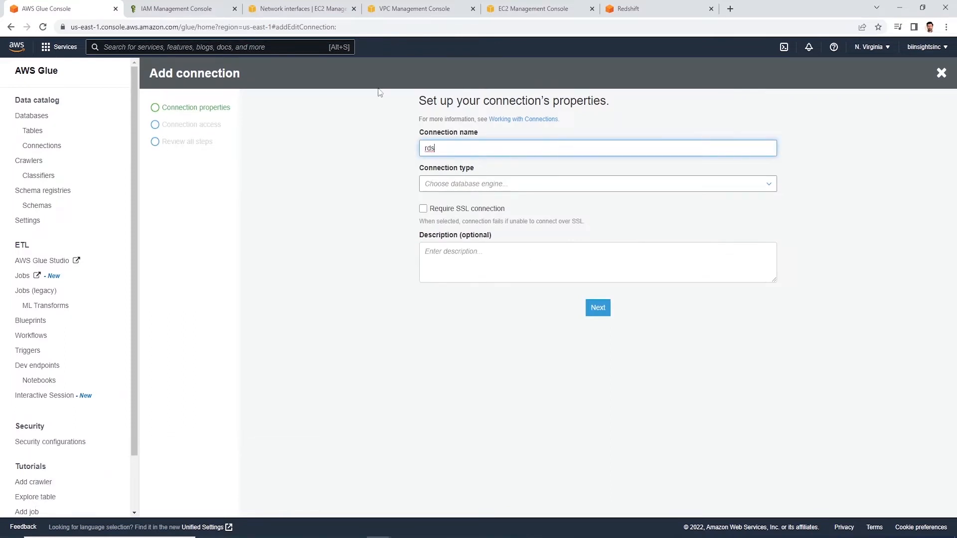
{"action": "left_click", "coordinate": [489, 185]}
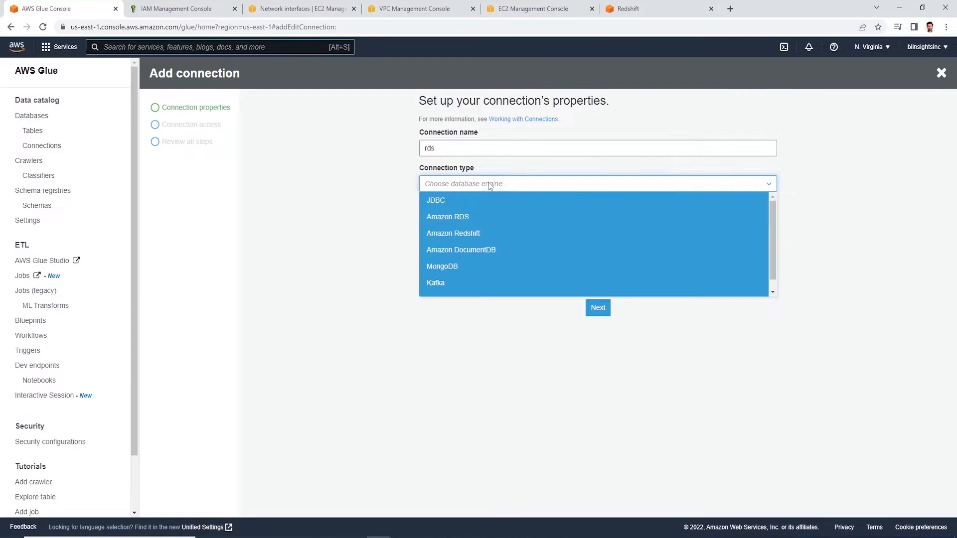
{"action": "left_click", "coordinate": [455, 235]}
{"action": "left_click", "coordinate": [598, 309]}
Set the connection's cluster to redshift-cluster-1, enter the database password, and finish creating the connection
{"action": "left_click", "coordinate": [461, 154]}
{"action": "left_click", "coordinate": [461, 169]}
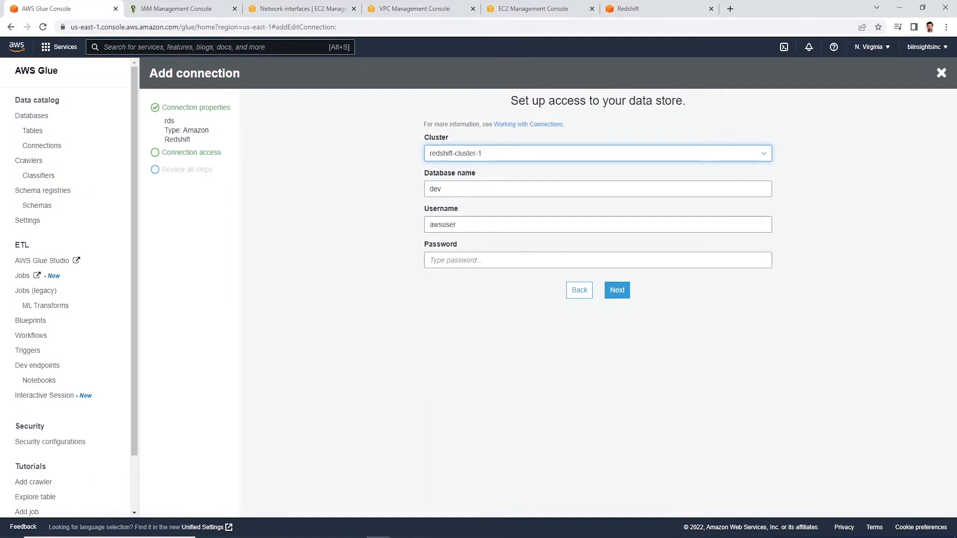
{"action": "key", "text": "alt+Tab"}
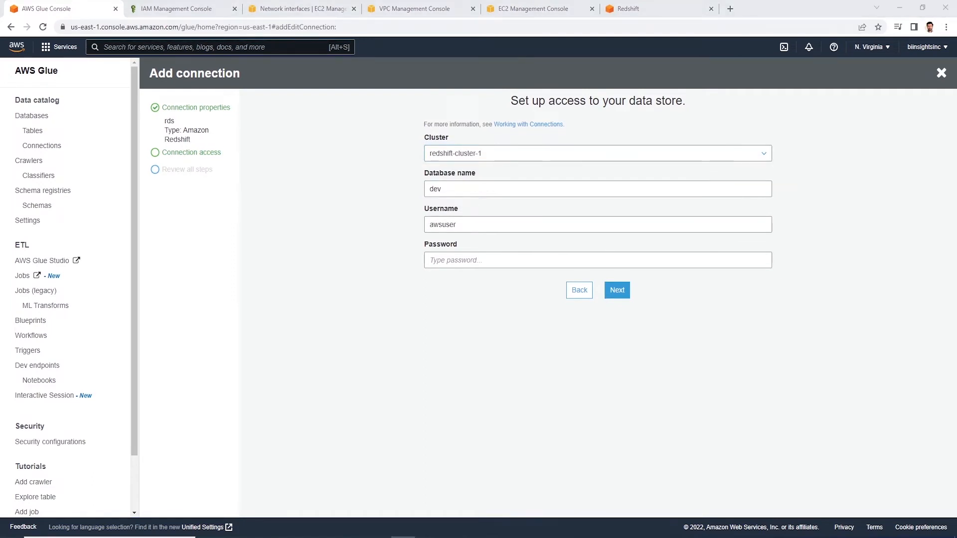
{"action": "key", "text": "alt+Tab"}
{"action": "left_click", "coordinate": [454, 264]}
{"action": "key", "text": "ctrl+v"}
{"action": "left_click", "coordinate": [617, 290]}
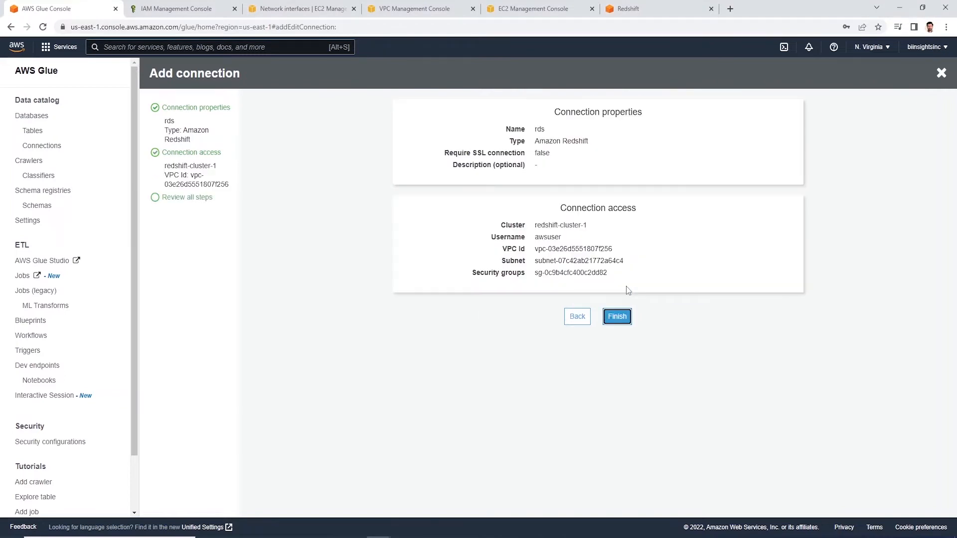
{"action": "left_click", "coordinate": [616, 317]}
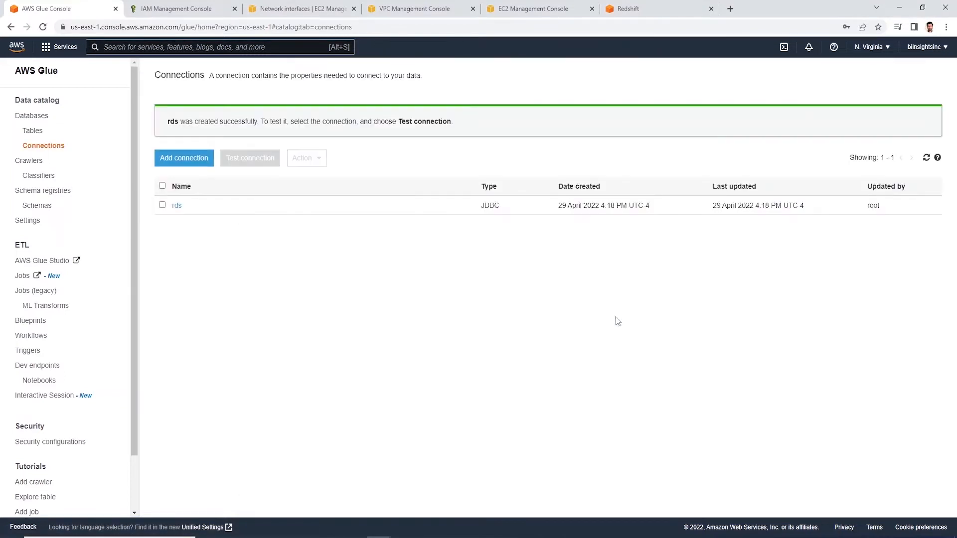
Test the rds connection with the IAM role AWSGlueServiceRole-adventureworks and dismiss the test notice
{"action": "left_click", "coordinate": [162, 204]}
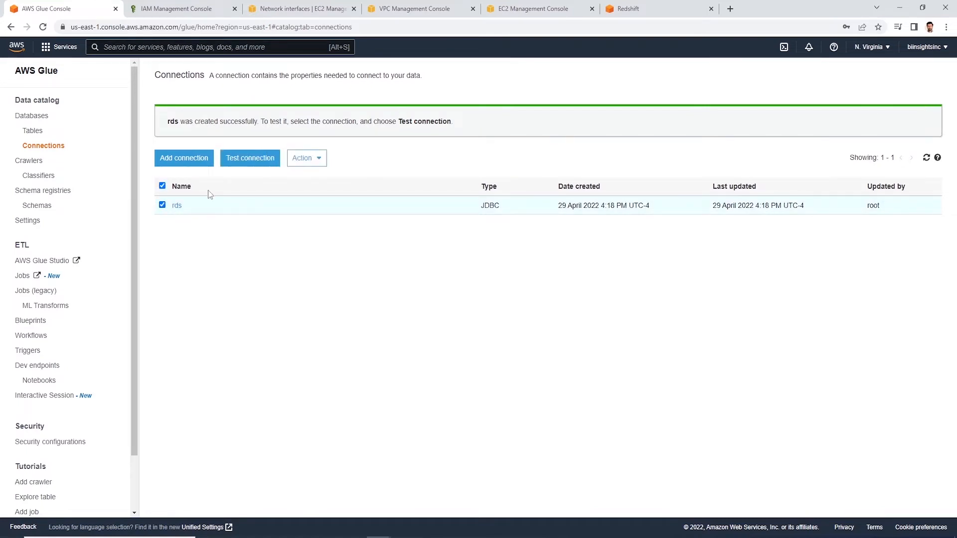
{"action": "left_click", "coordinate": [250, 163]}
{"action": "left_click", "coordinate": [446, 159]}
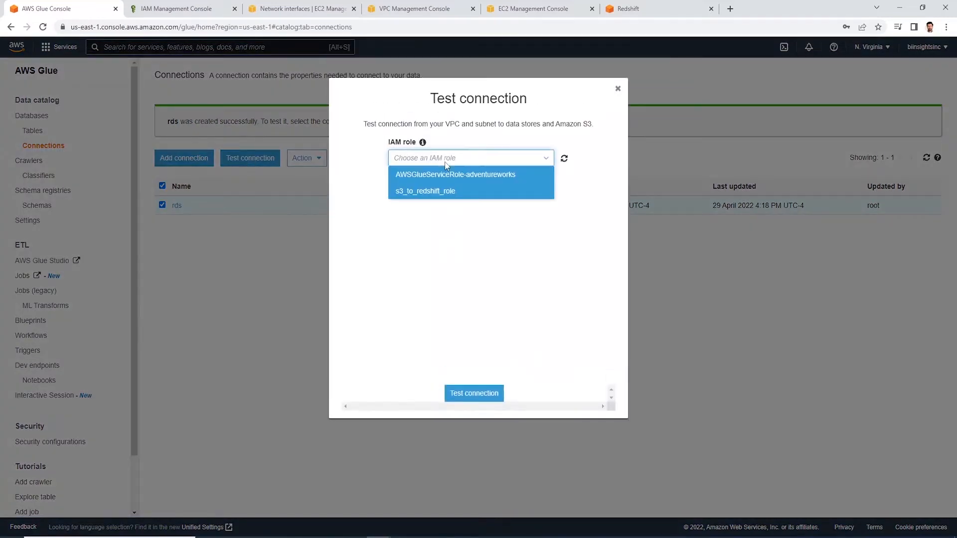
{"action": "left_click", "coordinate": [455, 175]}
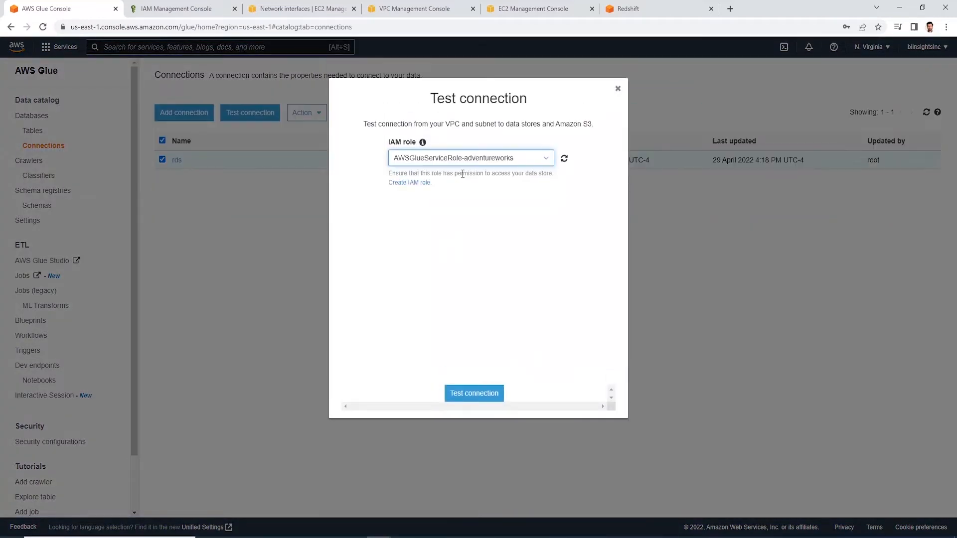
{"action": "left_click", "coordinate": [475, 394]}
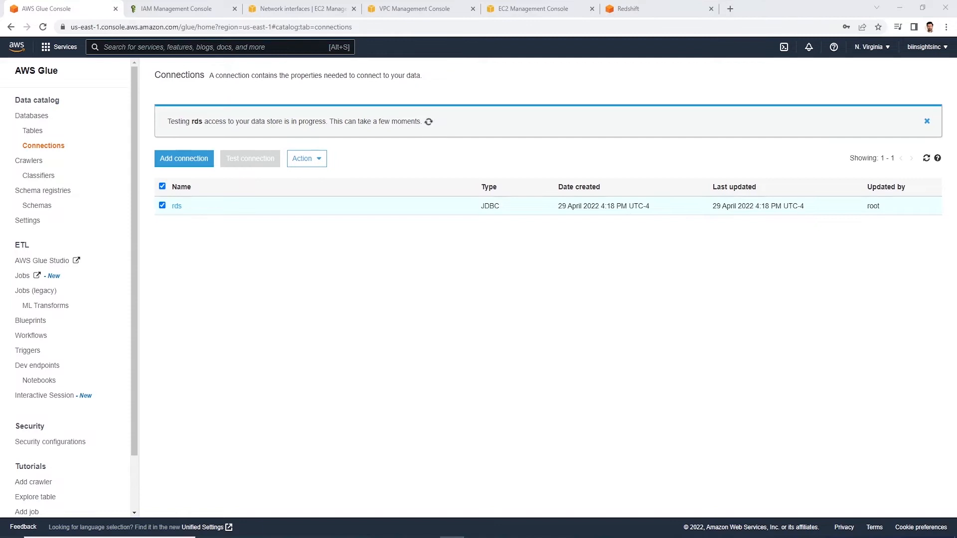
{"action": "left_click", "coordinate": [928, 122]}
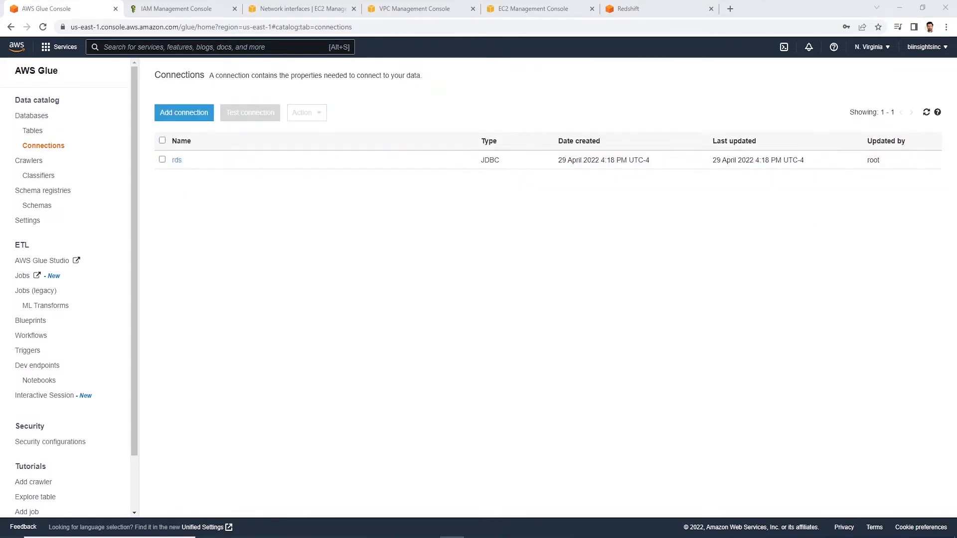
Start a new crawler named redshiftcrawler, with data stores as its source type
{"action": "left_click", "coordinate": [31, 162]}
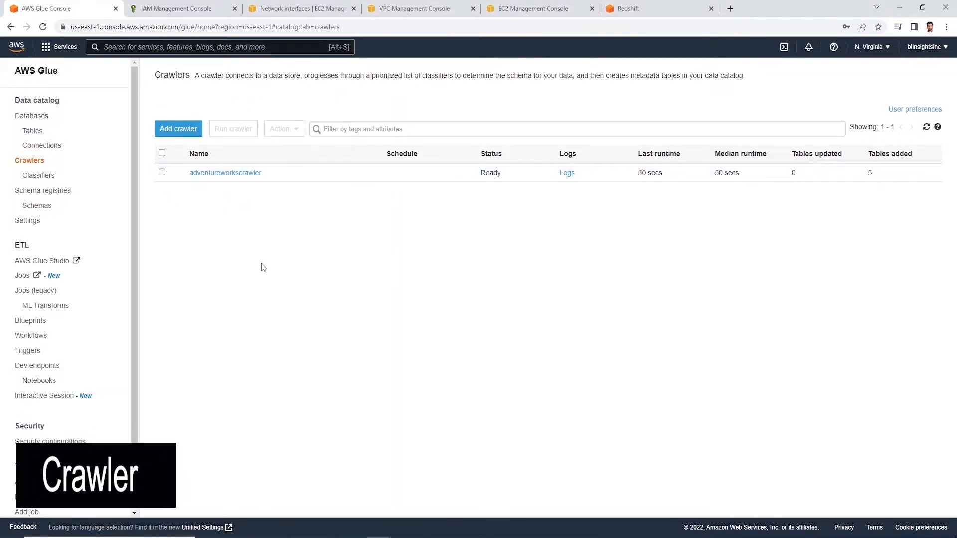
{"action": "left_click", "coordinate": [179, 129]}
{"action": "left_click", "coordinate": [453, 145]}
{"action": "type", "text": "re"}
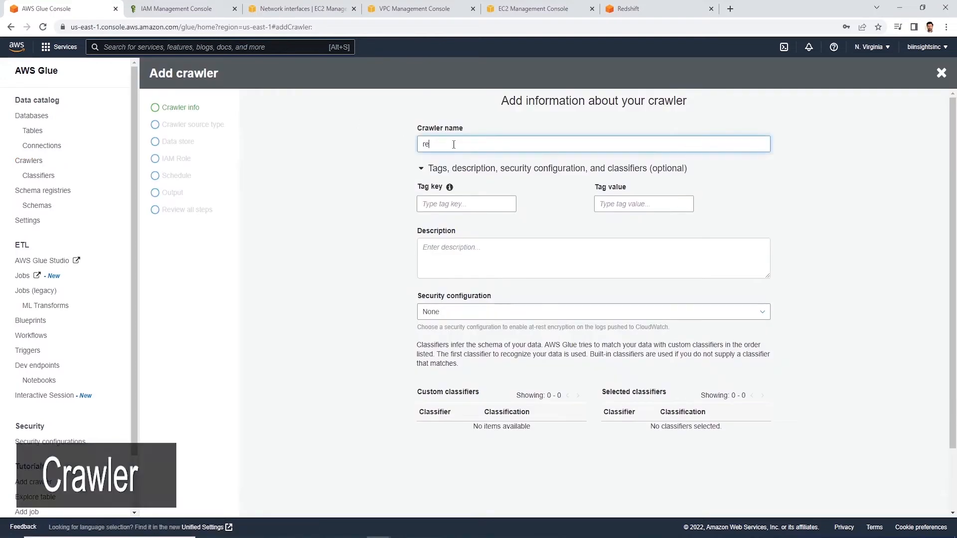
{"action": "type", "text": "dshiftcrawler"}
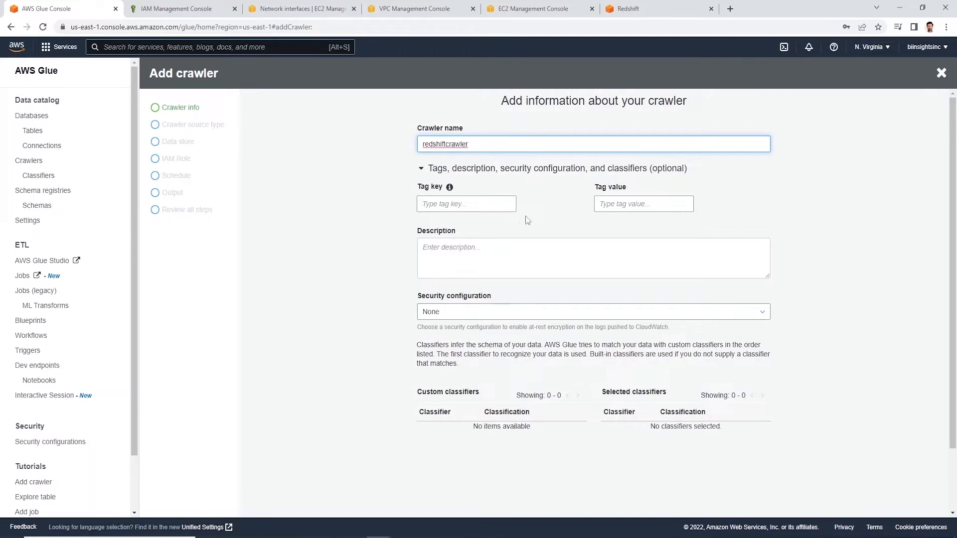
{"action": "scroll", "coordinate": [413, 330], "scroll_direction": "down", "scroll_amount": 2}
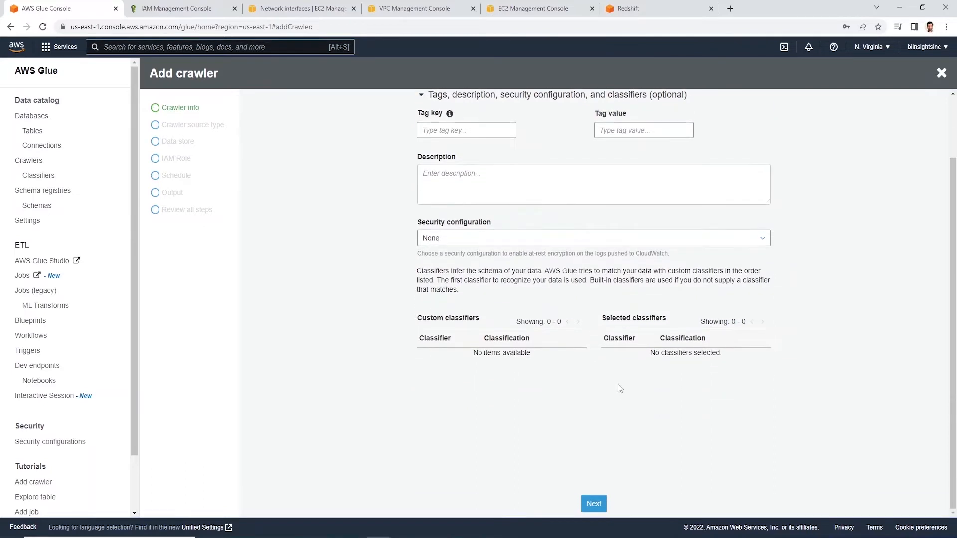
{"action": "left_click", "coordinate": [593, 504]}
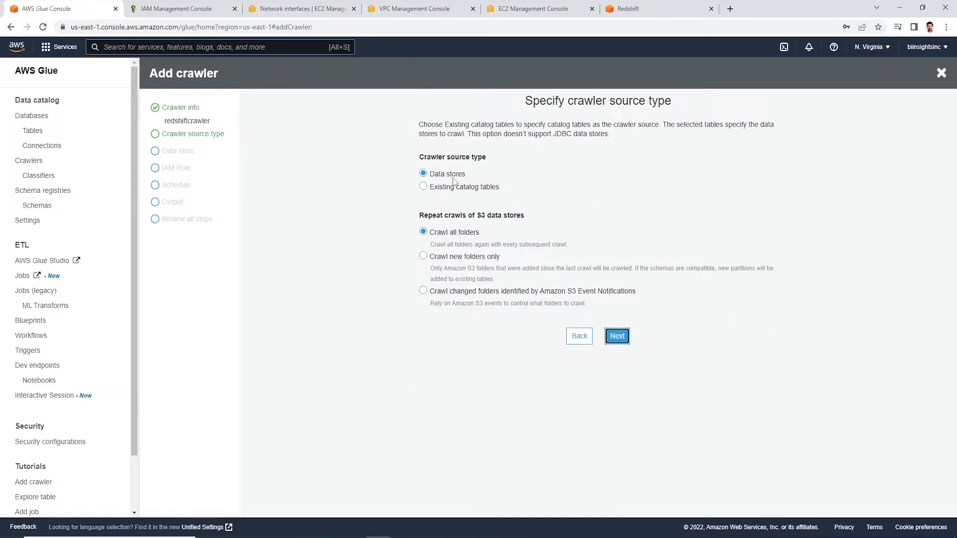
{"action": "left_click", "coordinate": [616, 337]}
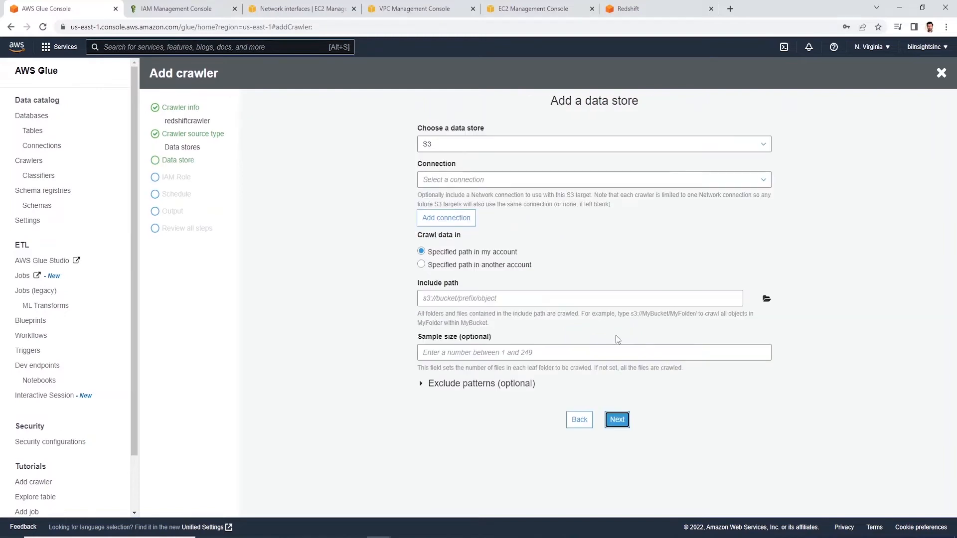
Add a JDBC data store to the crawler using the rds connection and the include path dev/public/%, without another data store
{"action": "left_click", "coordinate": [453, 144]}
{"action": "left_click", "coordinate": [454, 177]}
{"action": "left_click", "coordinate": [456, 181]}
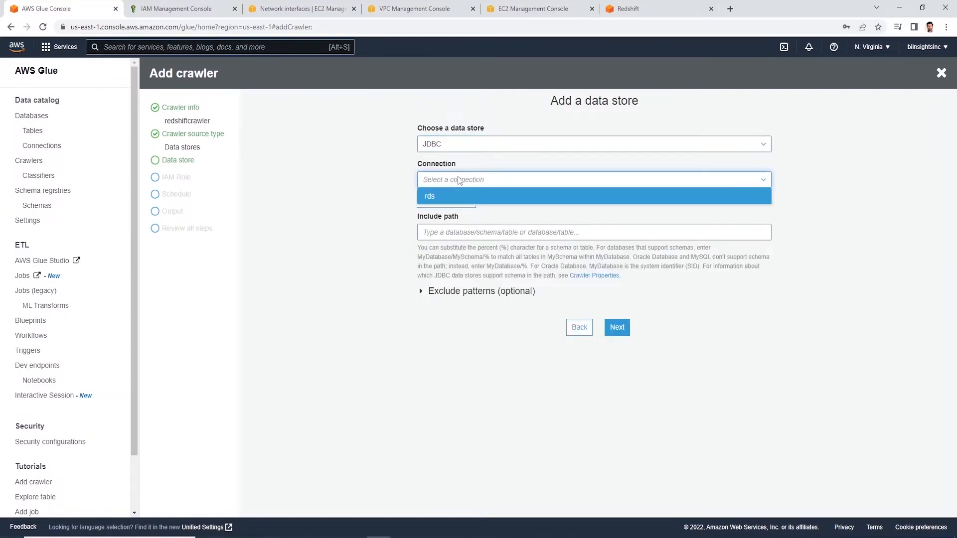
{"action": "left_click", "coordinate": [429, 195]}
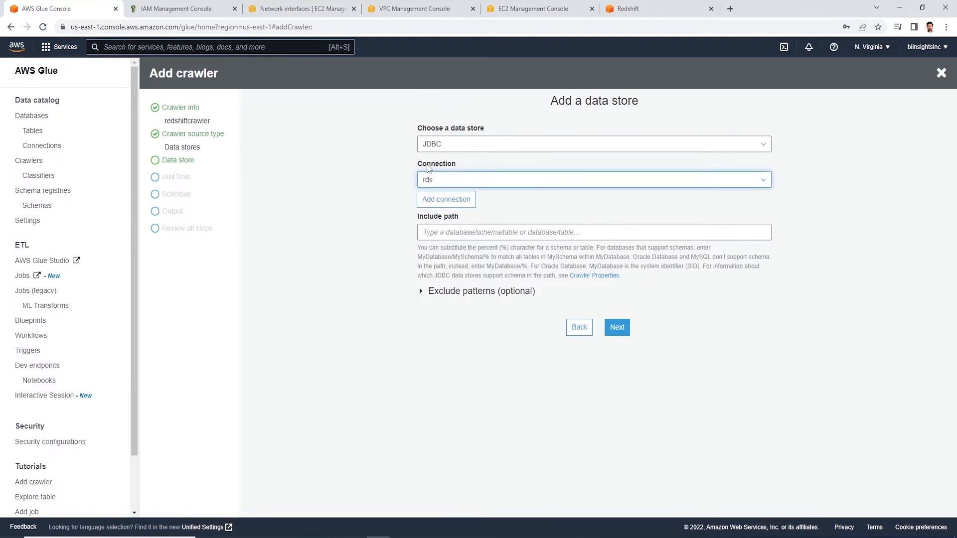
{"action": "left_click", "coordinate": [457, 232]}
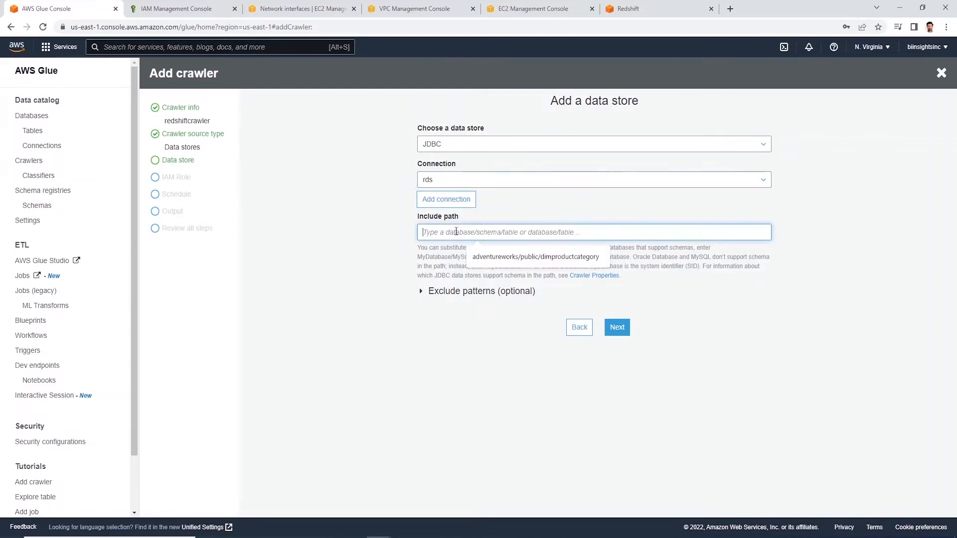
{"action": "type", "text": "de"}
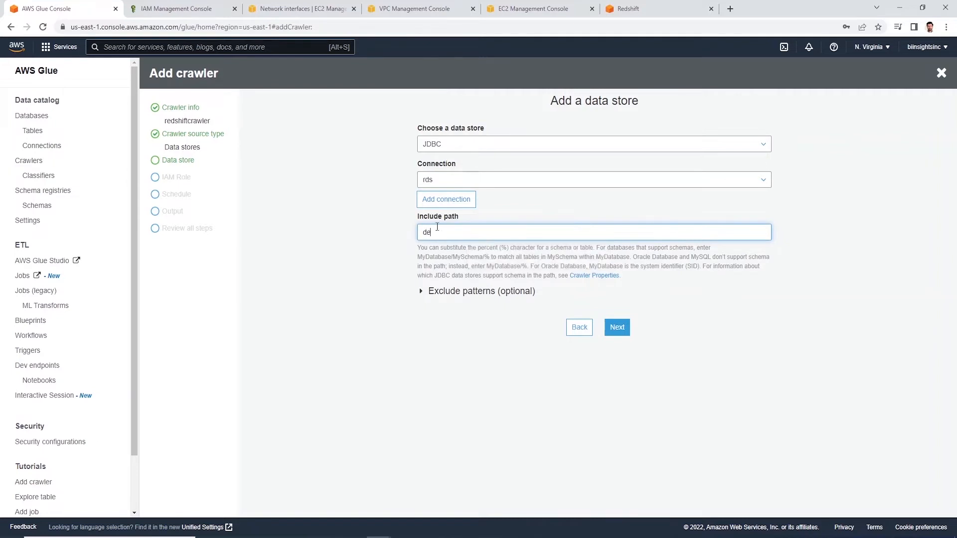
{"action": "type", "text": "v/public/%"}
{"action": "left_click", "coordinate": [422, 294]}
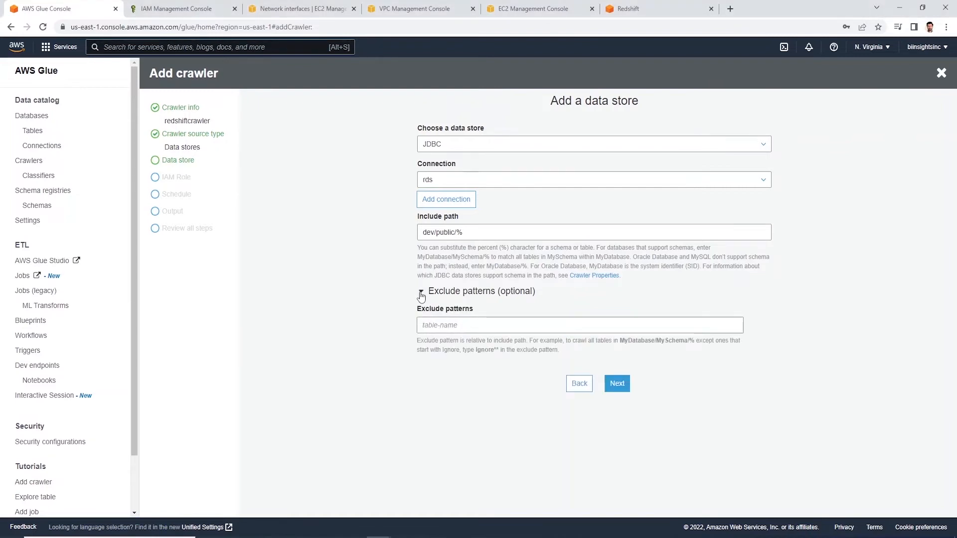
{"action": "left_click", "coordinate": [617, 383]}
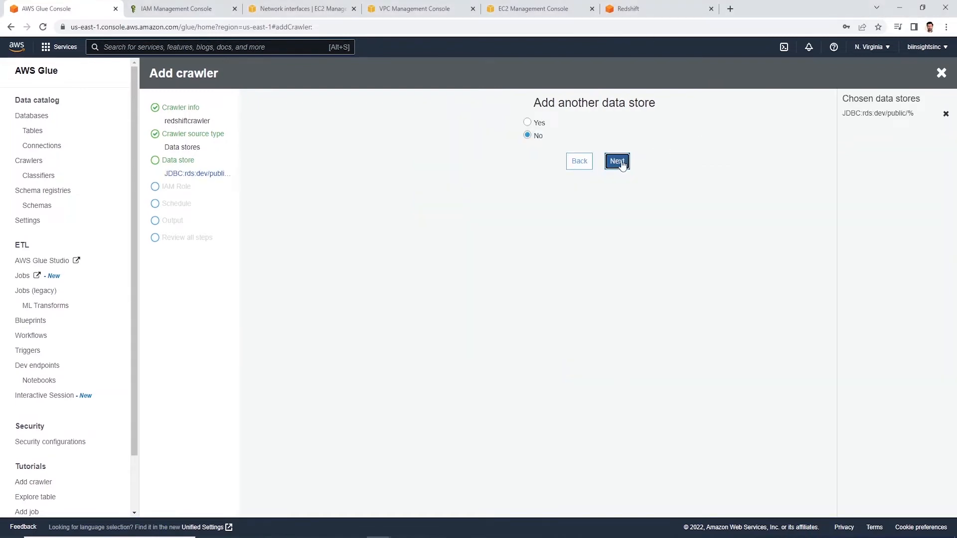
{"action": "left_click", "coordinate": [618, 162]}
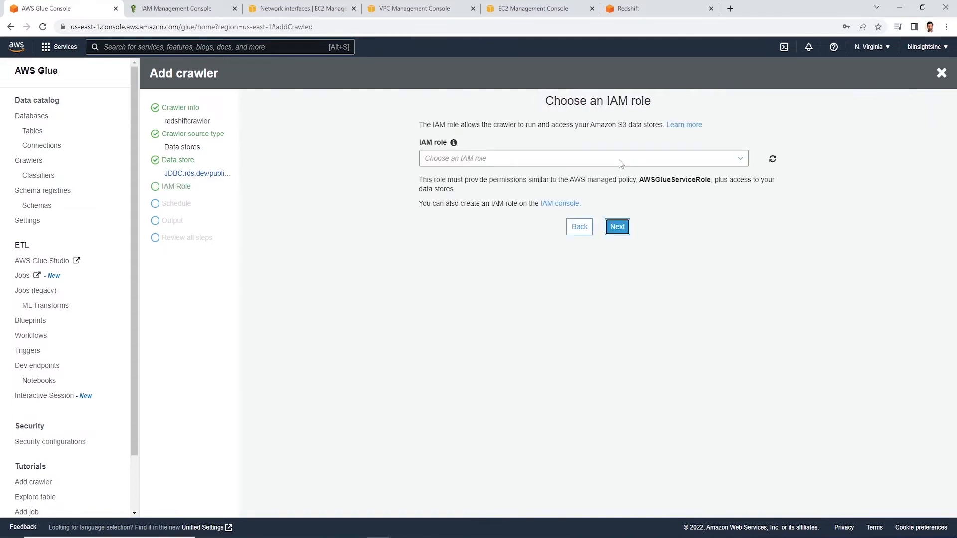
Assign the IAM role AWSGlueServiceRole-adventureworks to the crawler and keep its schedule at Run on demand
{"action": "left_click", "coordinate": [540, 158]}
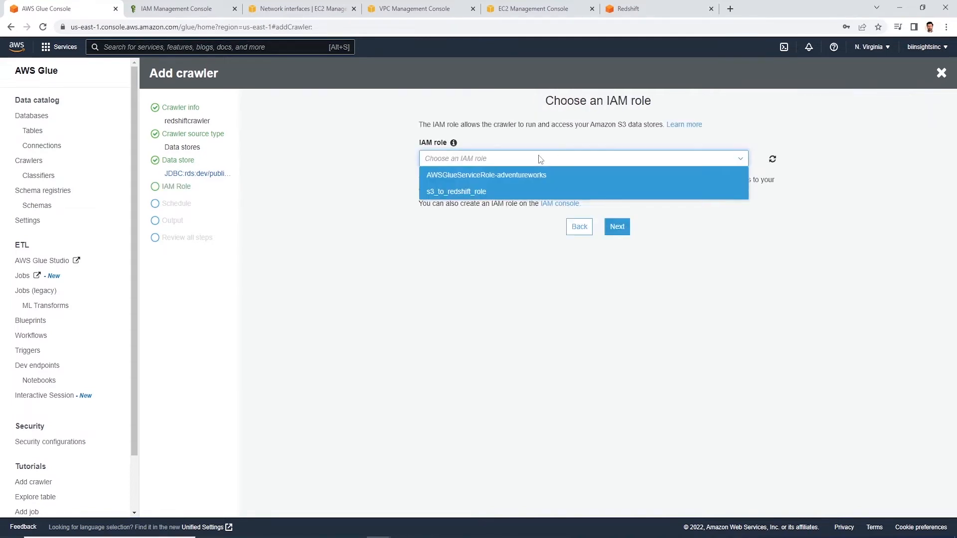
{"action": "left_click", "coordinate": [519, 175]}
{"action": "left_click", "coordinate": [617, 227]}
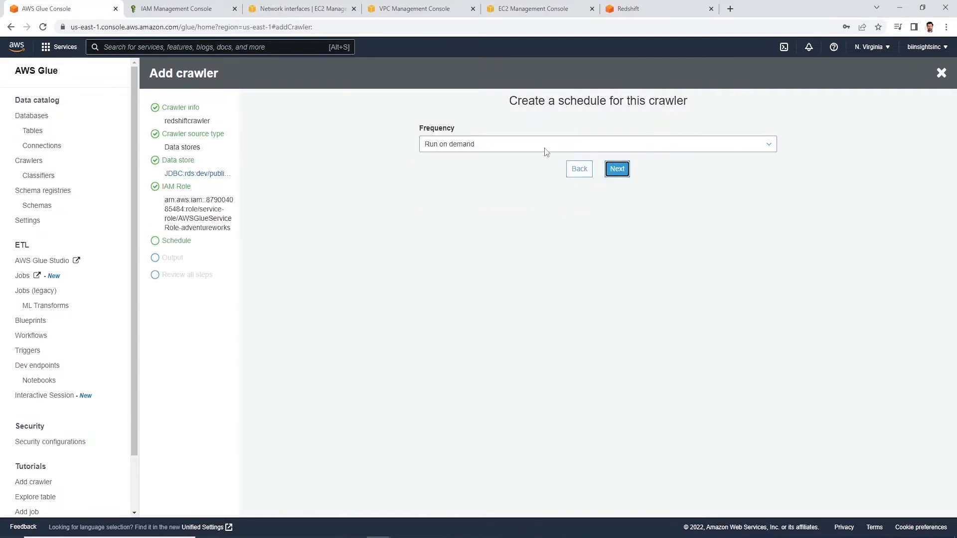
{"action": "left_click", "coordinate": [487, 144]}
{"action": "left_click", "coordinate": [487, 146]}
{"action": "left_click", "coordinate": [617, 167]}
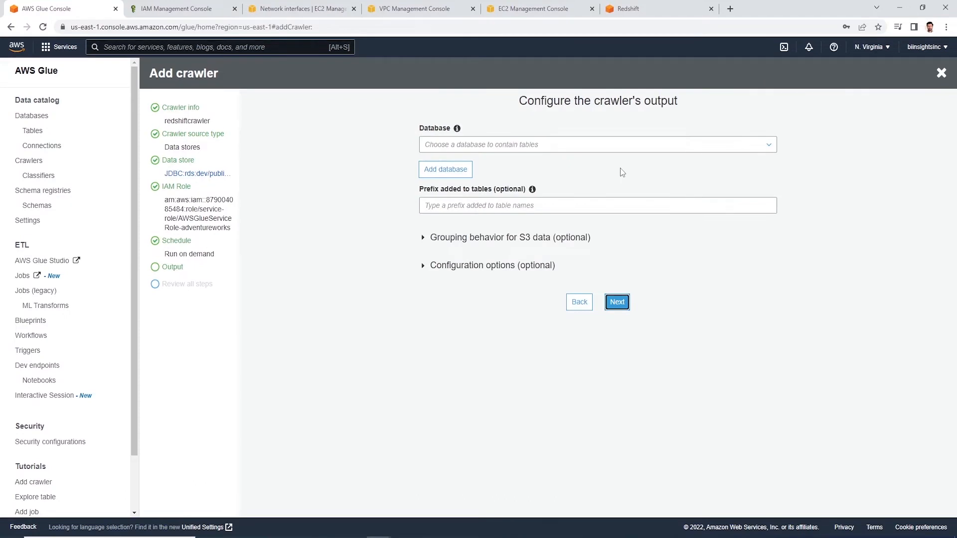
Set the crawler's output database to adeventureworks and finish creating the crawler
{"action": "left_click", "coordinate": [474, 144]}
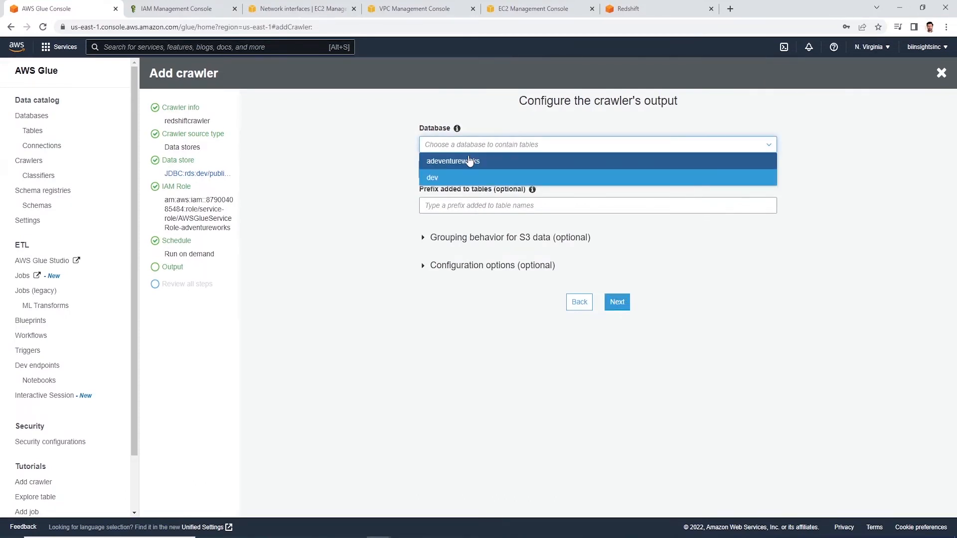
{"action": "left_click", "coordinate": [469, 161]}
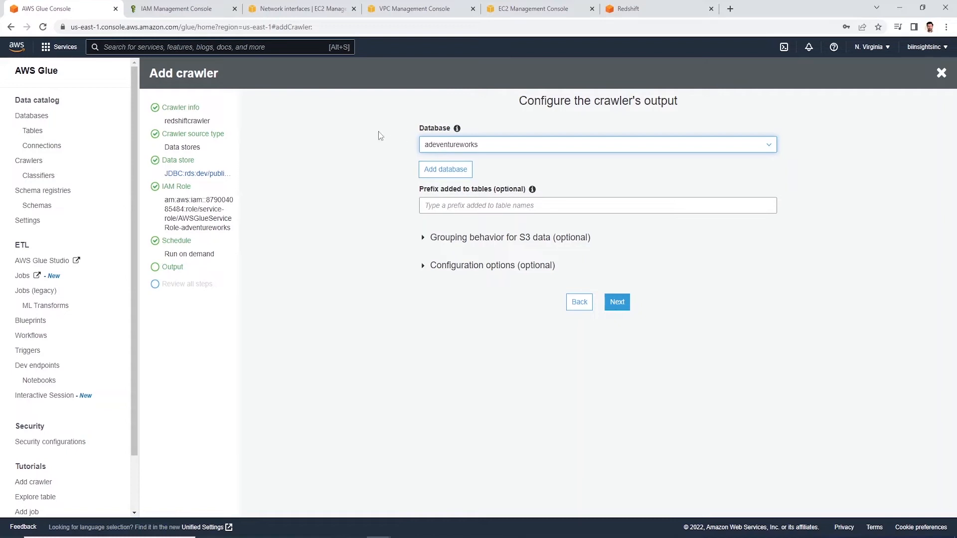
{"action": "left_click", "coordinate": [617, 303]}
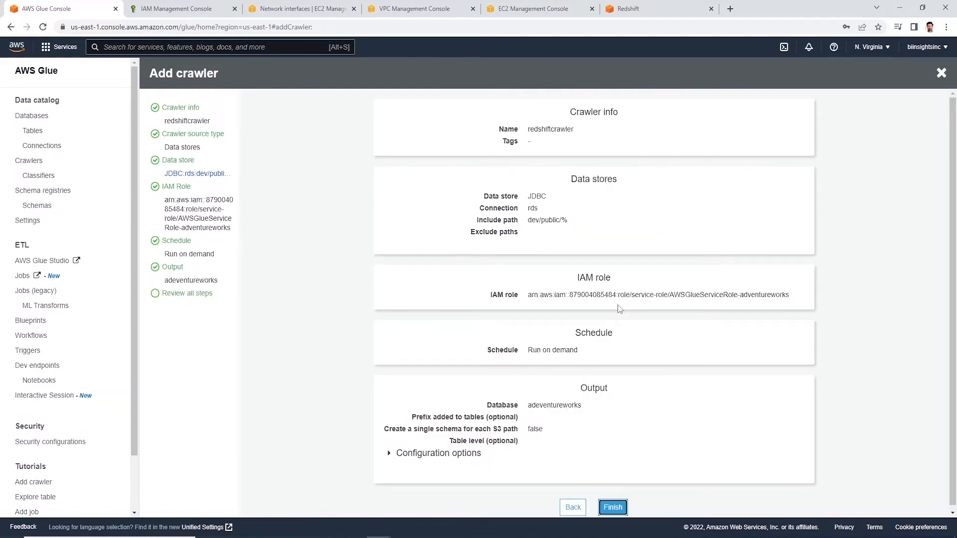
{"action": "left_click", "coordinate": [612, 507]}
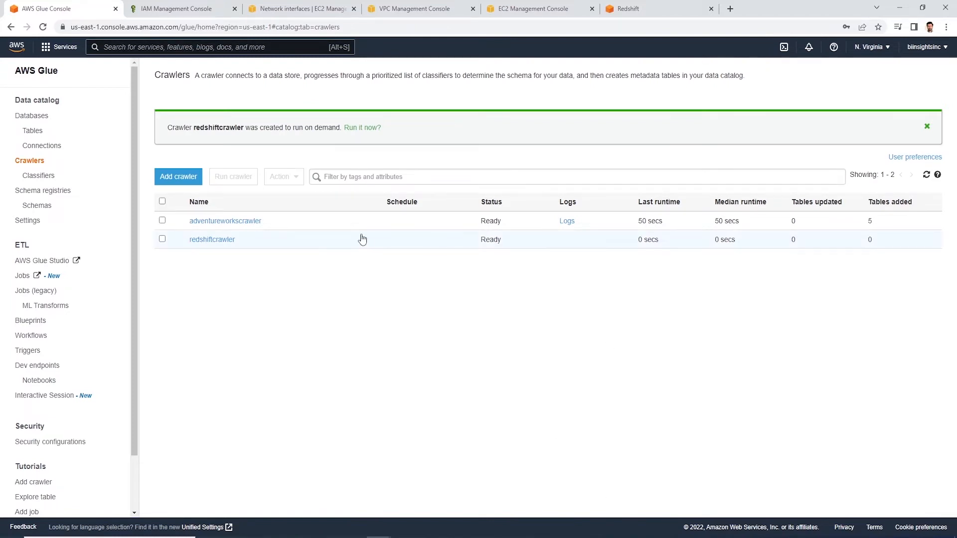
Check the existing tables in the data catalog, and run redshiftcrawler from the crawler list
{"action": "left_click", "coordinate": [25, 130]}
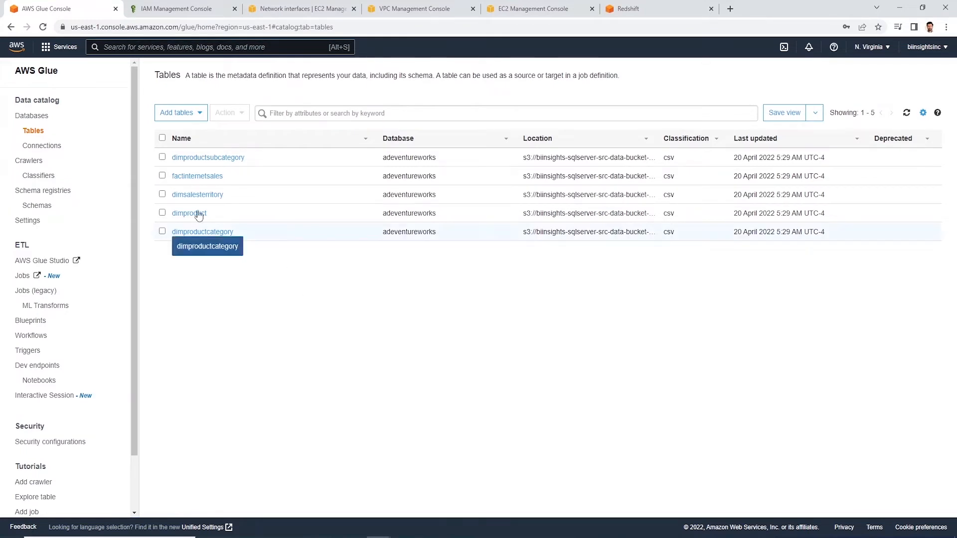
{"action": "left_click", "coordinate": [35, 179]}
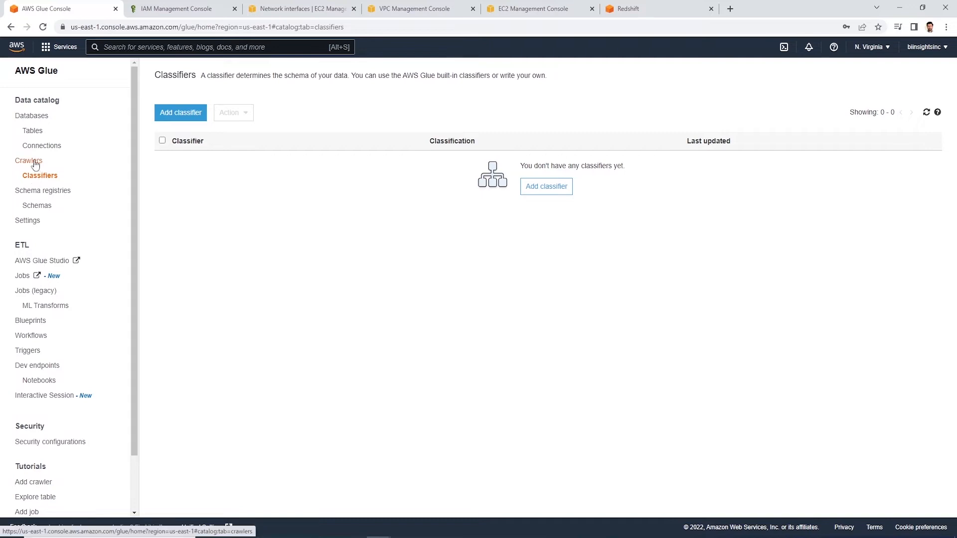
{"action": "left_click", "coordinate": [34, 162]}
{"action": "left_click", "coordinate": [162, 239]}
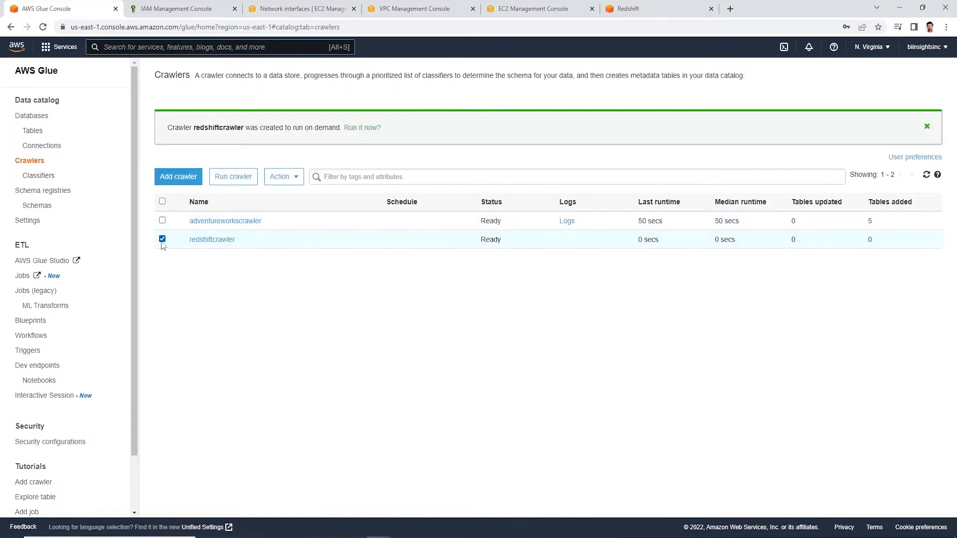
{"action": "left_click", "coordinate": [231, 177]}
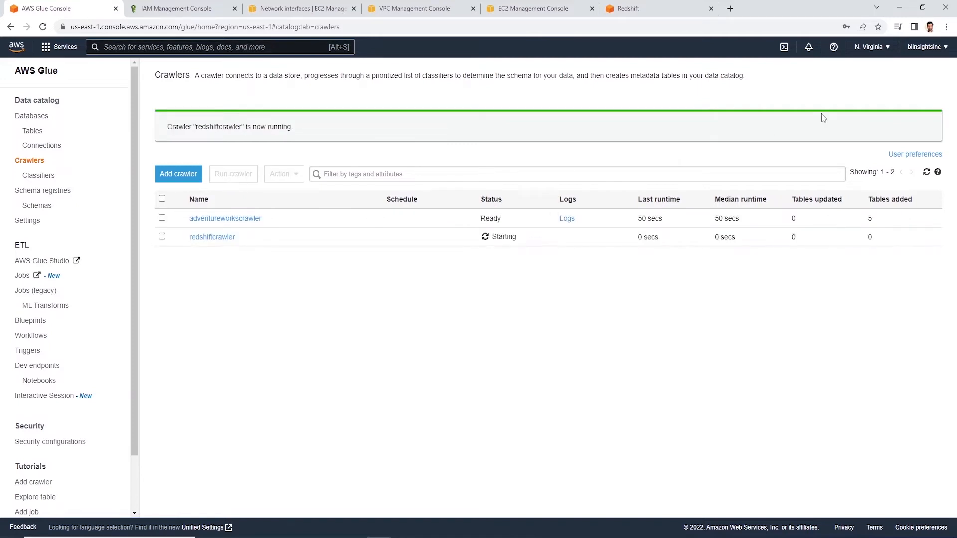
Refresh the crawler list to follow redshiftcrawler's run, and check the source table in the Redshift public schema
{"action": "left_click", "coordinate": [928, 172]}
{"action": "left_click", "coordinate": [629, 8]}
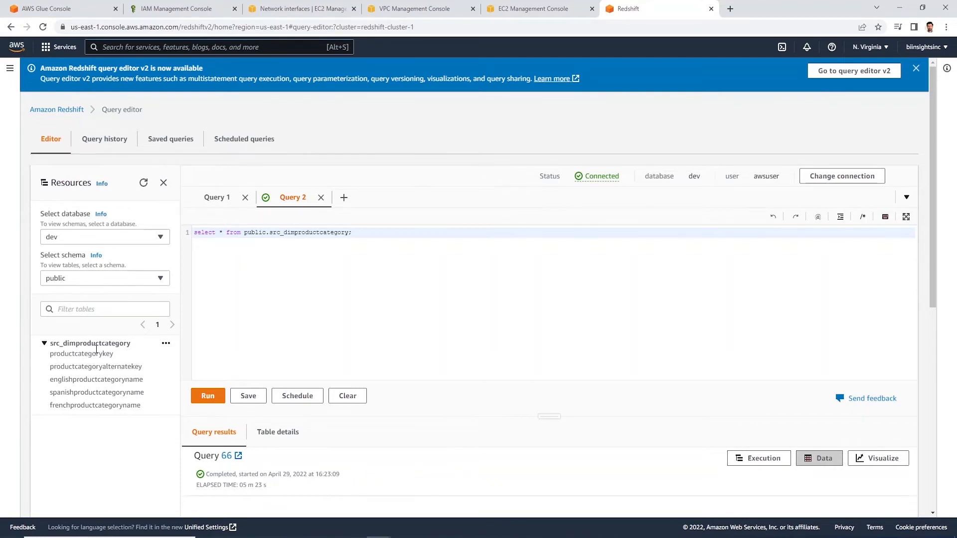
{"action": "left_click", "coordinate": [75, 9]}
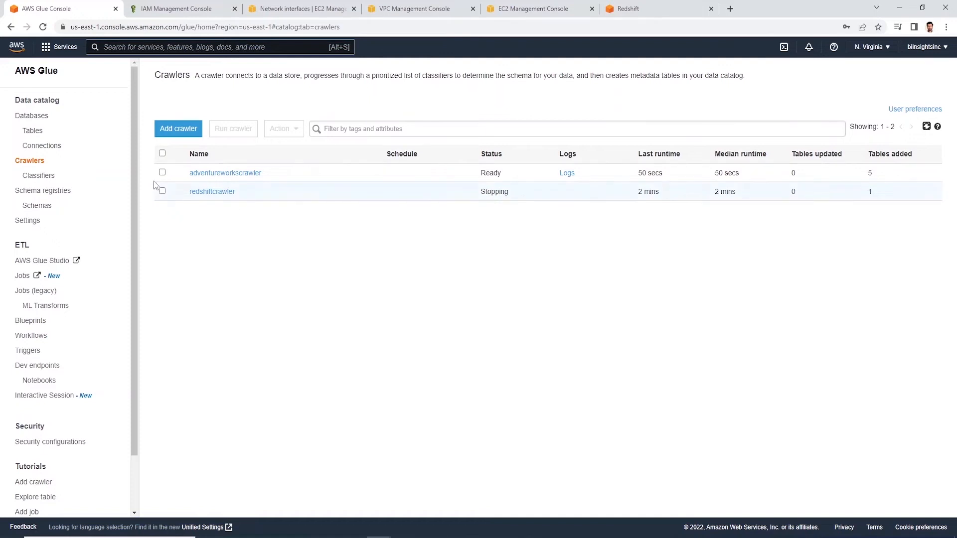
Refresh the data catalog's table list and check the database, location and classification of the newly crawled Redshift table
{"action": "left_click", "coordinate": [37, 134]}
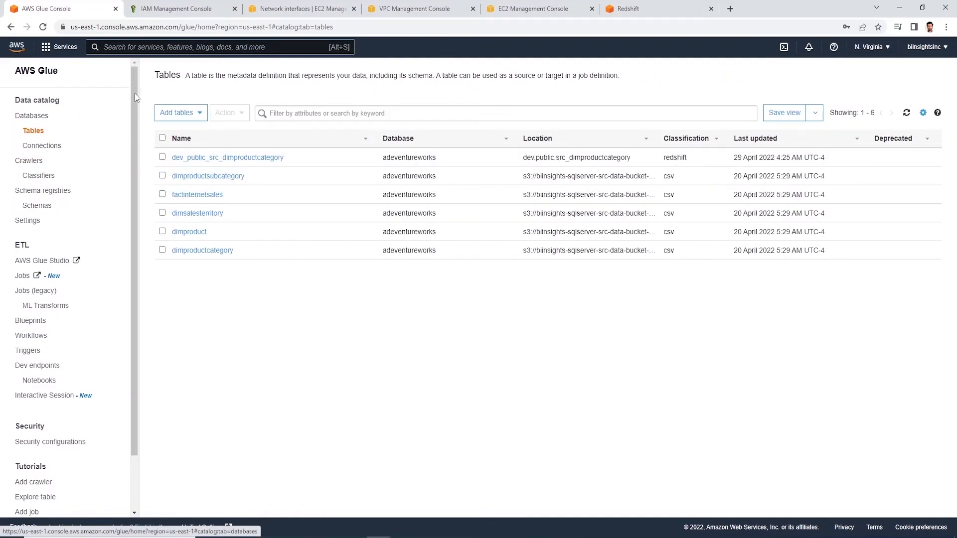
{"action": "left_click", "coordinate": [908, 115]}
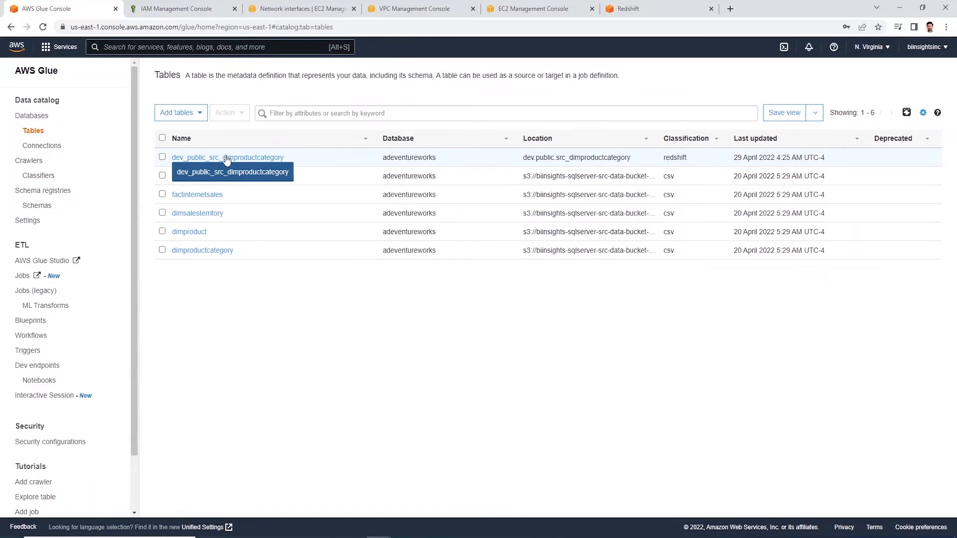
{"action": "left_click_drag", "start_coordinate": [692, 159], "coordinate": [665, 159]}
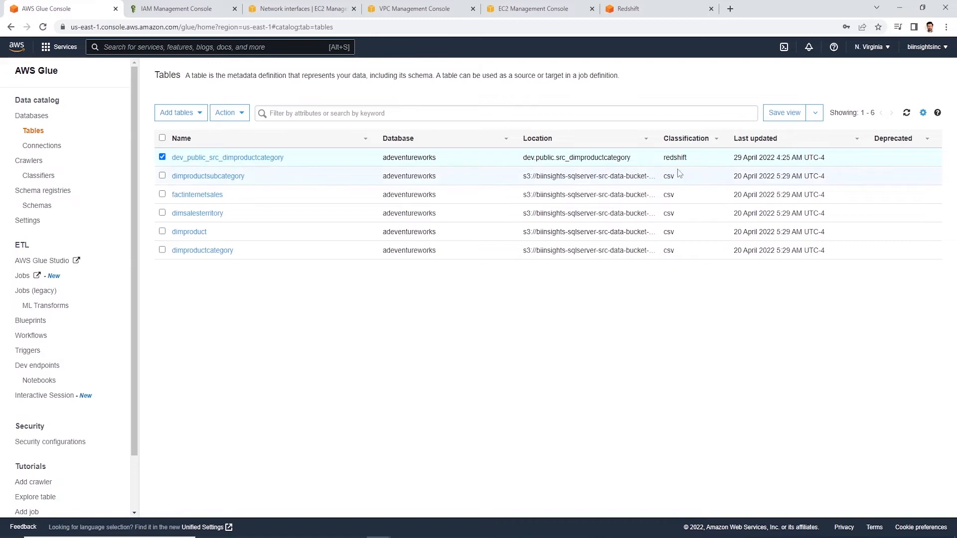
{"action": "left_click", "coordinate": [162, 156]}
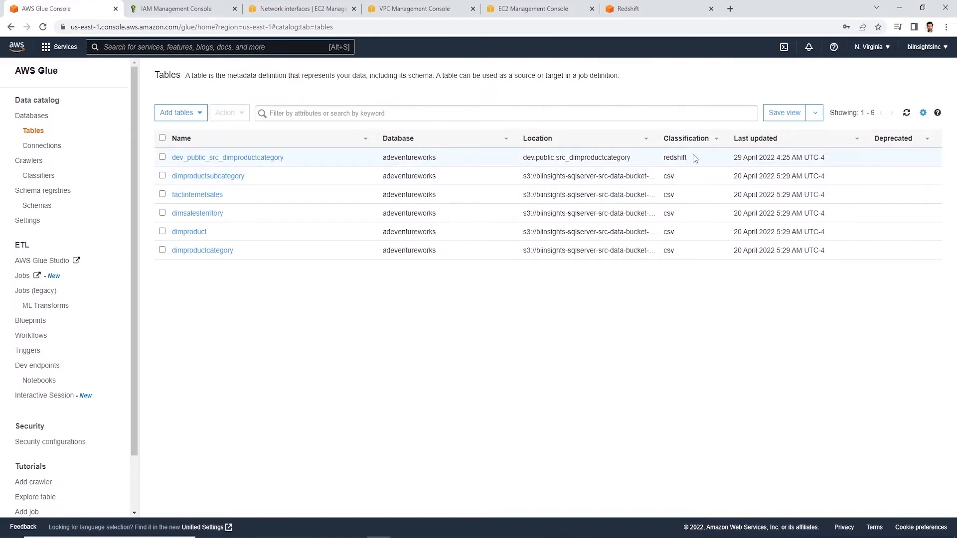
Examine the schema and full properties of the dev_public_src_dimproductcategory table, and return to the table list
{"action": "left_click", "coordinate": [272, 157]}
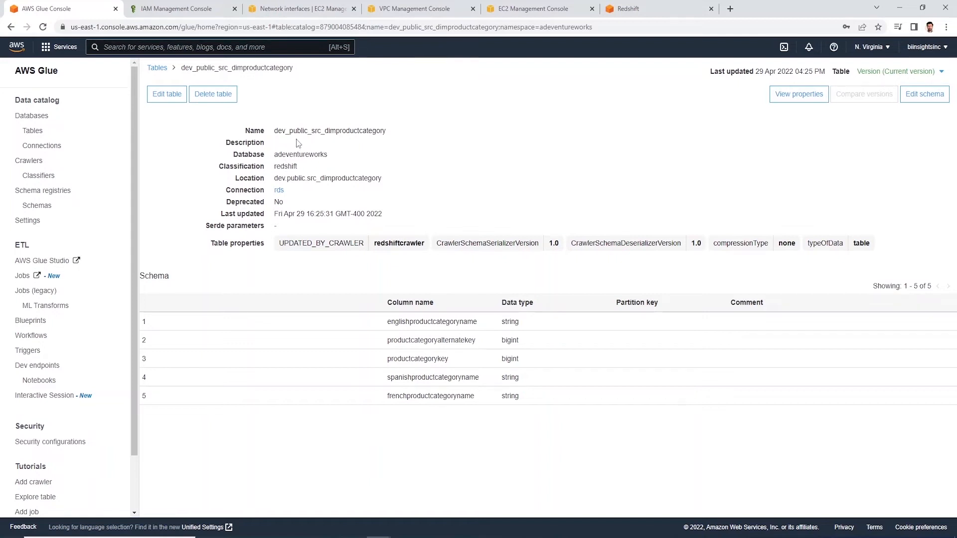
{"action": "left_click", "coordinate": [813, 93]}
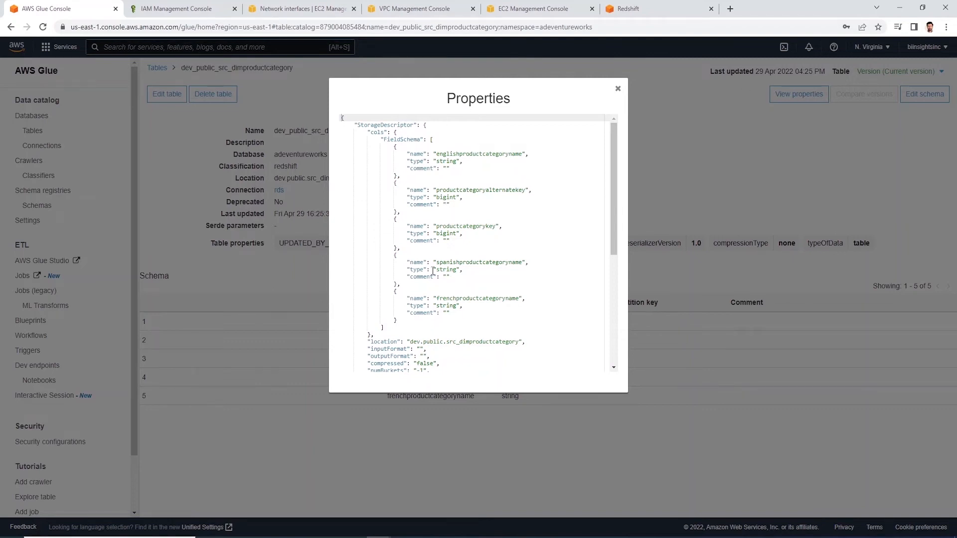
{"action": "scroll", "coordinate": [434, 269], "scroll_direction": "down", "scroll_amount": 3}
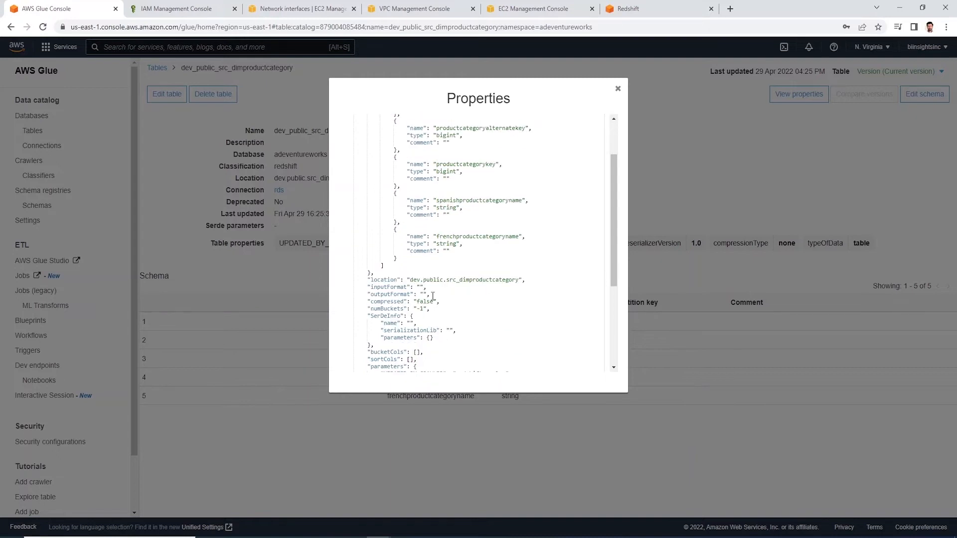
{"action": "scroll", "coordinate": [474, 277], "scroll_direction": "down", "scroll_amount": 3}
{"action": "left_click", "coordinate": [618, 88]}
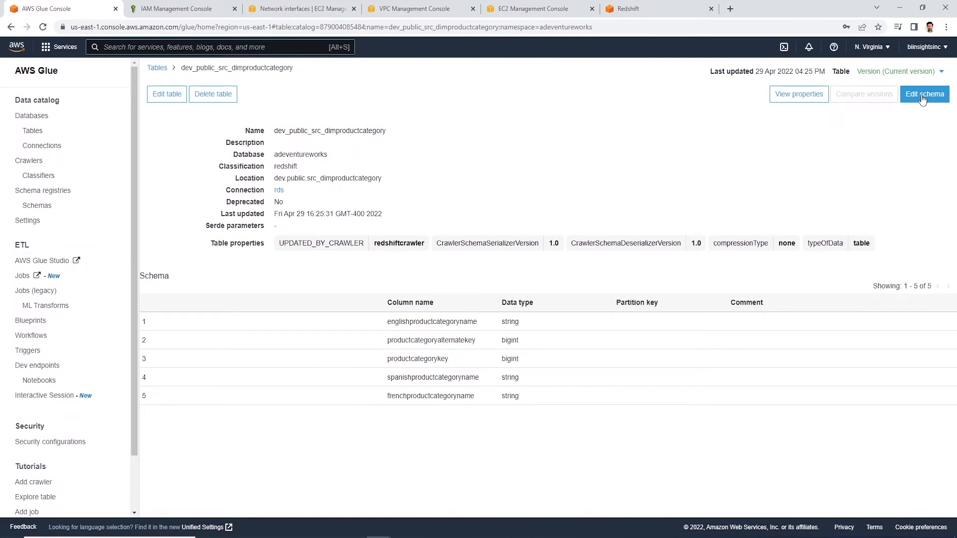
{"action": "left_click", "coordinate": [161, 70]}
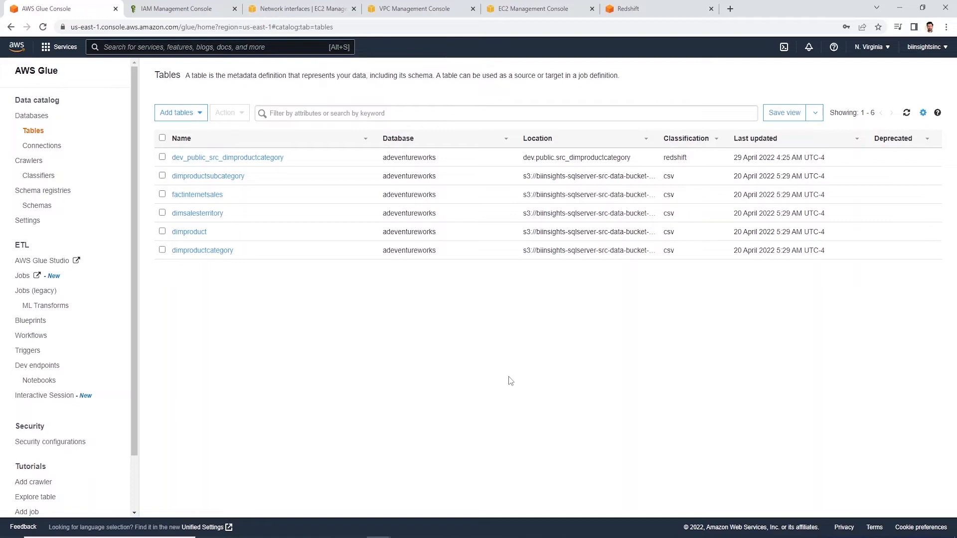
Switch to the Redshift query editor, run "select * from public.src_dimproductcategory;" and check the query results
{"action": "left_click", "coordinate": [628, 9]}
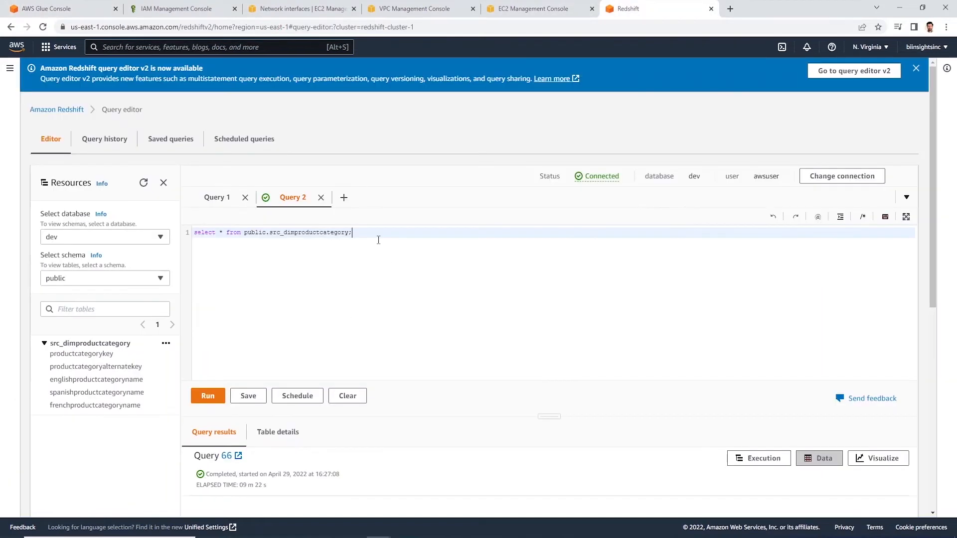
{"action": "left_click_drag", "start_coordinate": [377, 234], "coordinate": [230, 233]}
{"action": "left_click_drag", "start_coordinate": [134, 238], "coordinate": [135, 238]}
{"action": "left_click", "coordinate": [207, 395]}
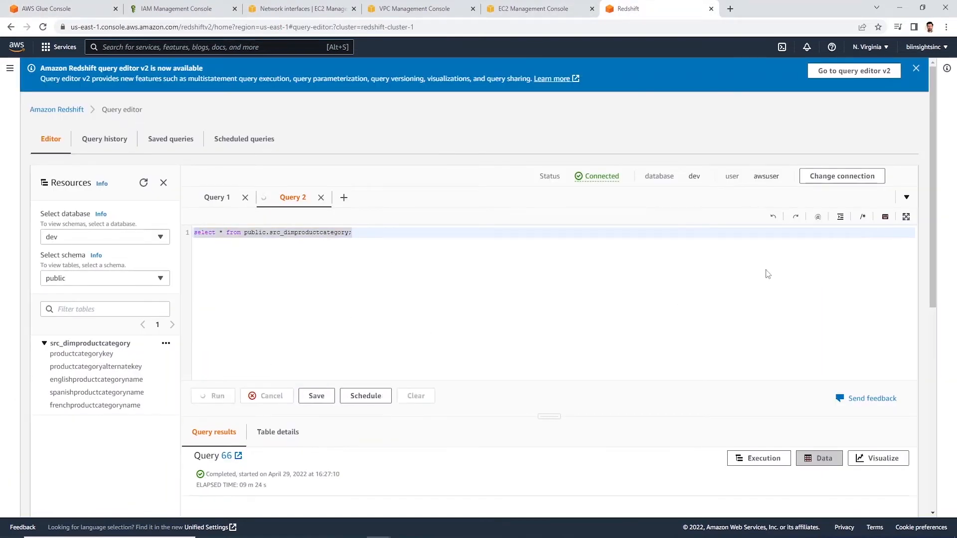
{"action": "scroll", "coordinate": [933, 201], "scroll_direction": "down", "scroll_amount": 1}
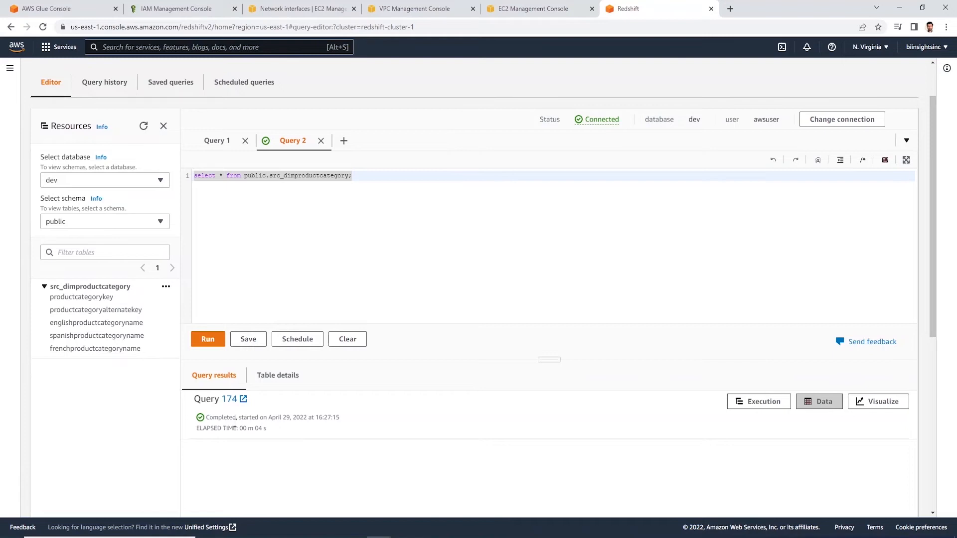
{"action": "scroll", "coordinate": [473, 473], "scroll_direction": "down", "scroll_amount": 3}
{"action": "scroll", "coordinate": [454, 513], "scroll_direction": "up", "scroll_amount": 3}
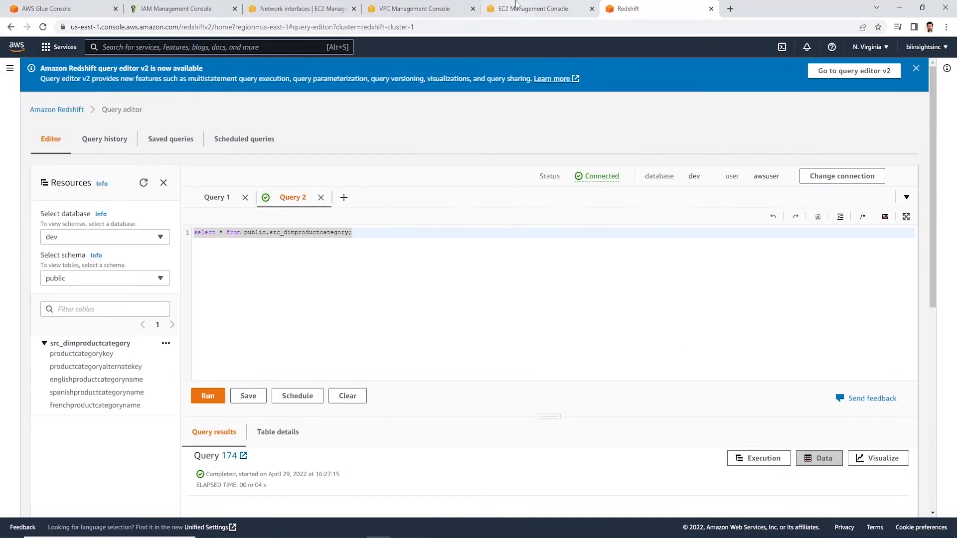
Return to AWS Glue and add a legacy job named etl-load-from-s3-to-redshift with the IAM role AWSGlueServiceRole-adventureworks
{"action": "left_click", "coordinate": [43, 6]}
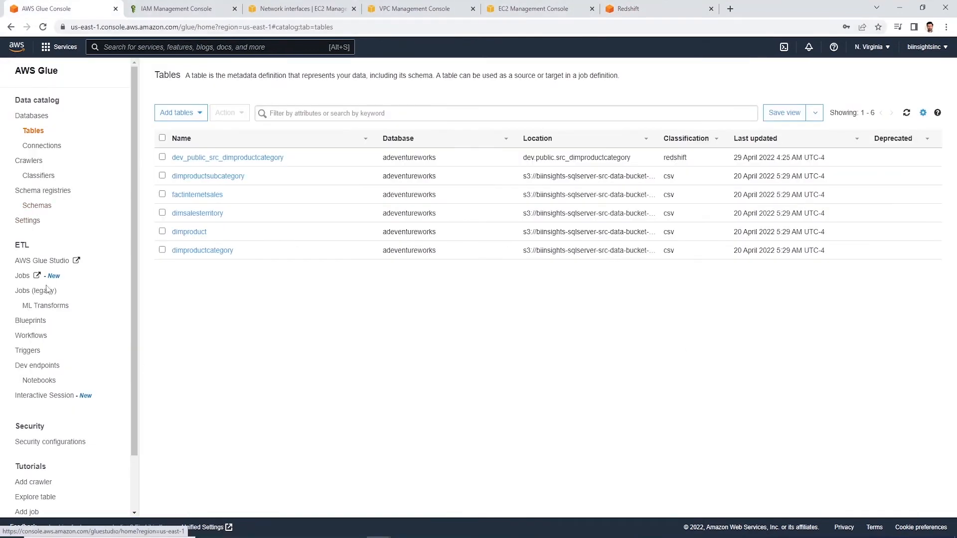
{"action": "left_click", "coordinate": [30, 294]}
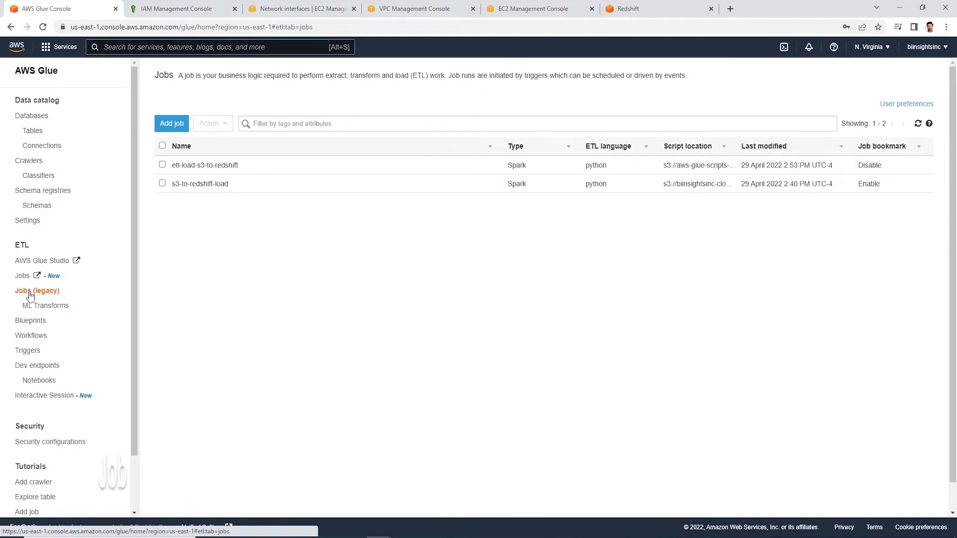
{"action": "left_click", "coordinate": [171, 125]}
{"action": "left_click", "coordinate": [435, 215]}
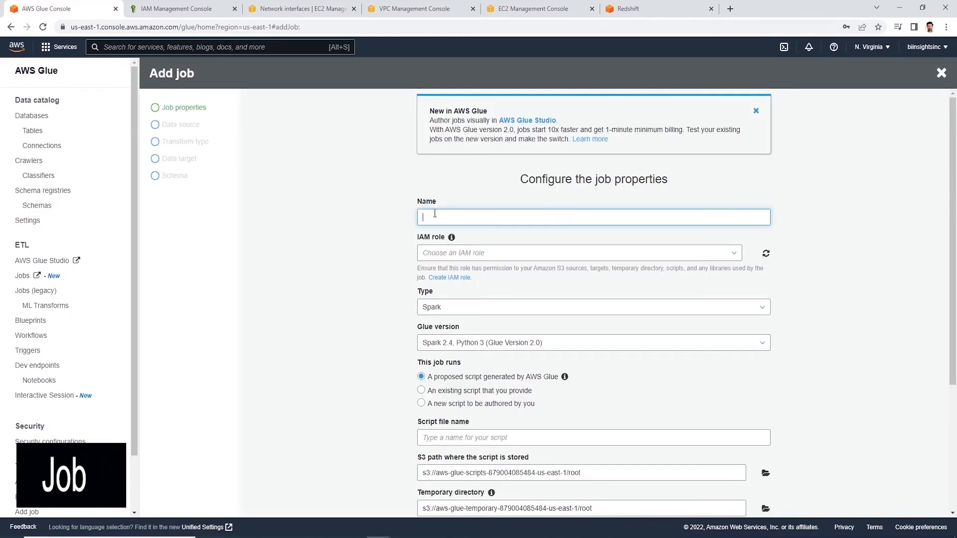
{"action": "type", "text": "etl-load-from-s3-to-redshift"}
{"action": "left_click", "coordinate": [505, 250]}
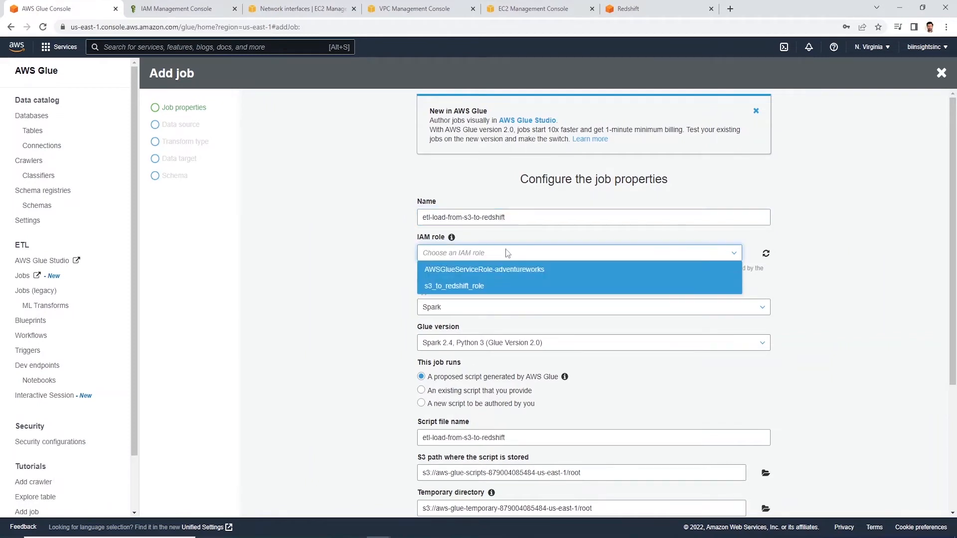
{"action": "left_click", "coordinate": [506, 269]}
{"action": "scroll", "coordinate": [365, 331], "scroll_direction": "down", "scroll_amount": 2}
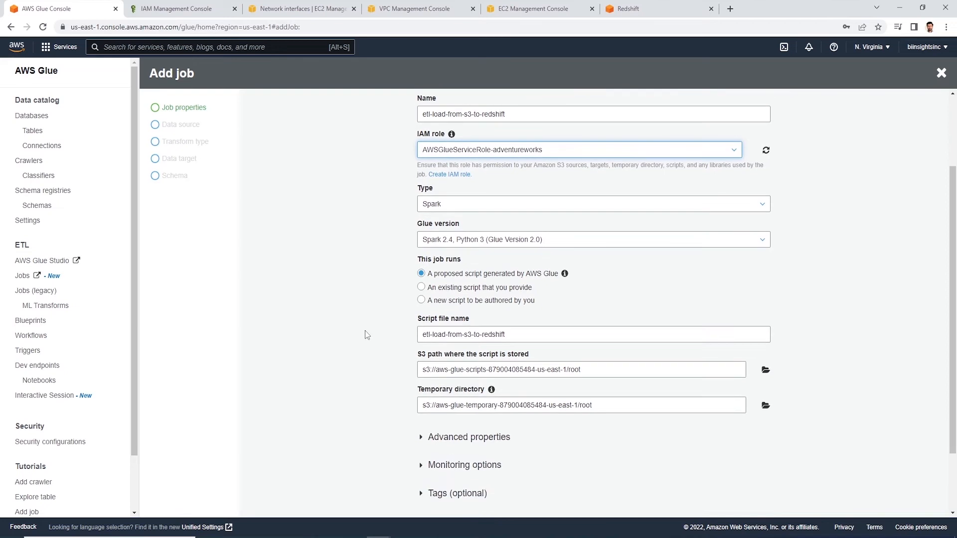
Keep the job type as Spark, review the advanced properties with Job bookmark on Disable, and accept the job properties
{"action": "left_click", "coordinate": [438, 208]}
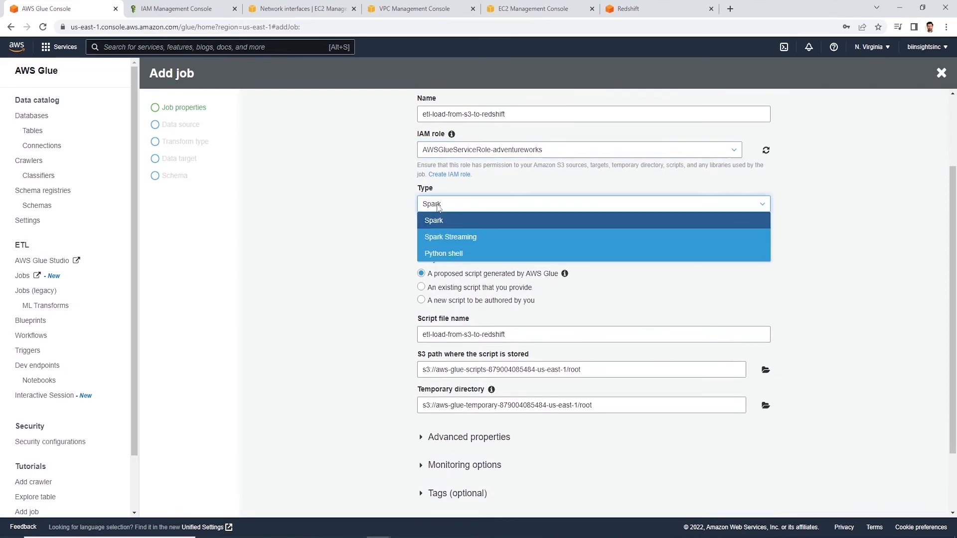
{"action": "left_click", "coordinate": [384, 211]}
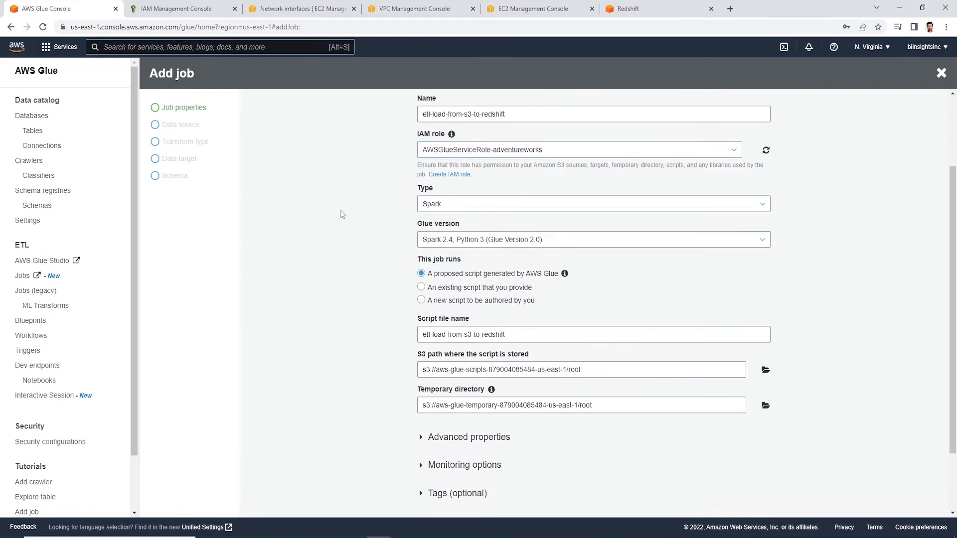
{"action": "scroll", "coordinate": [306, 304], "scroll_direction": "down", "scroll_amount": 2}
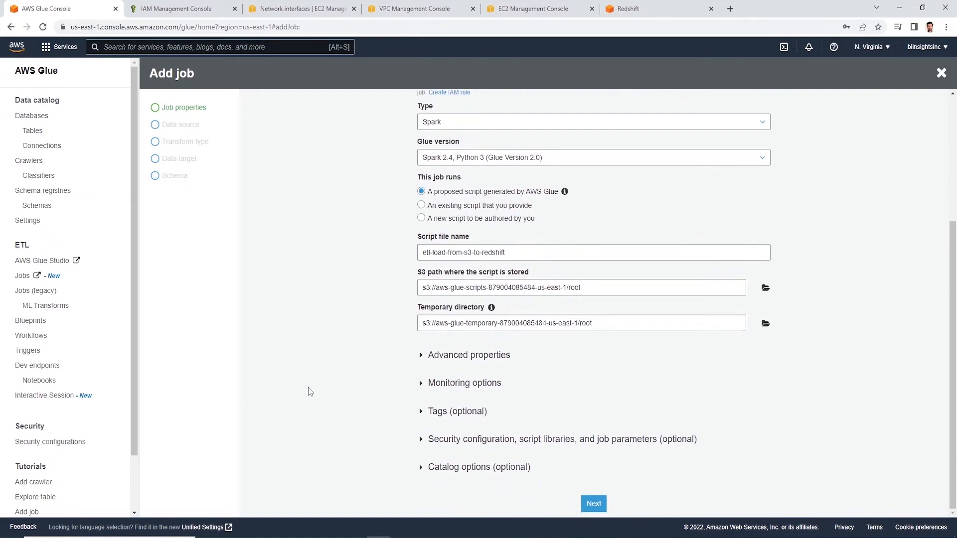
{"action": "left_click", "coordinate": [422, 355]}
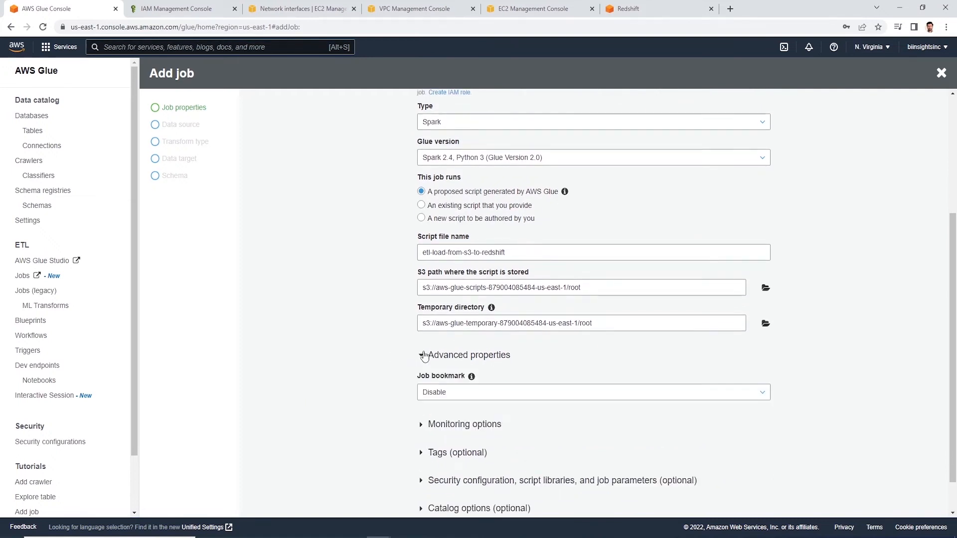
{"action": "scroll", "coordinate": [375, 404], "scroll_direction": "down", "scroll_amount": 1}
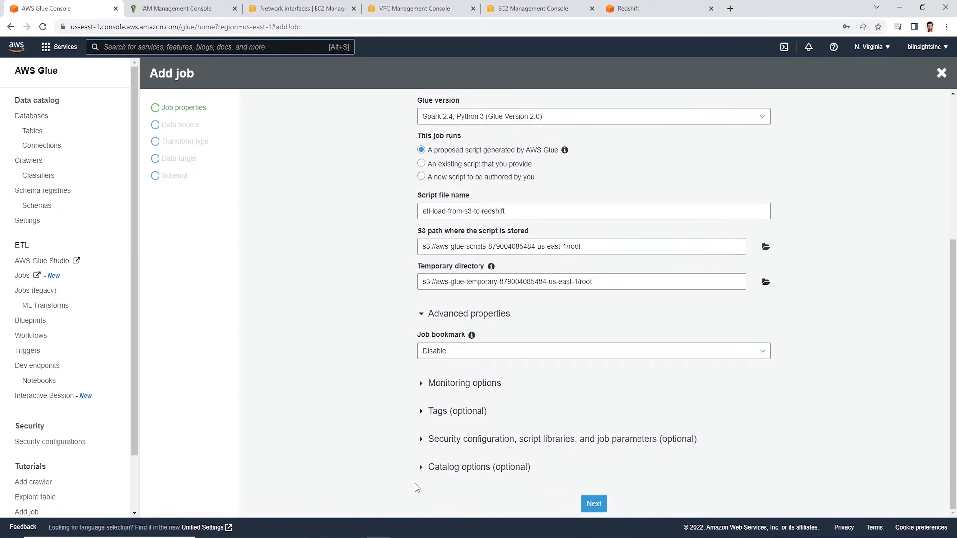
{"action": "left_click", "coordinate": [452, 351]}
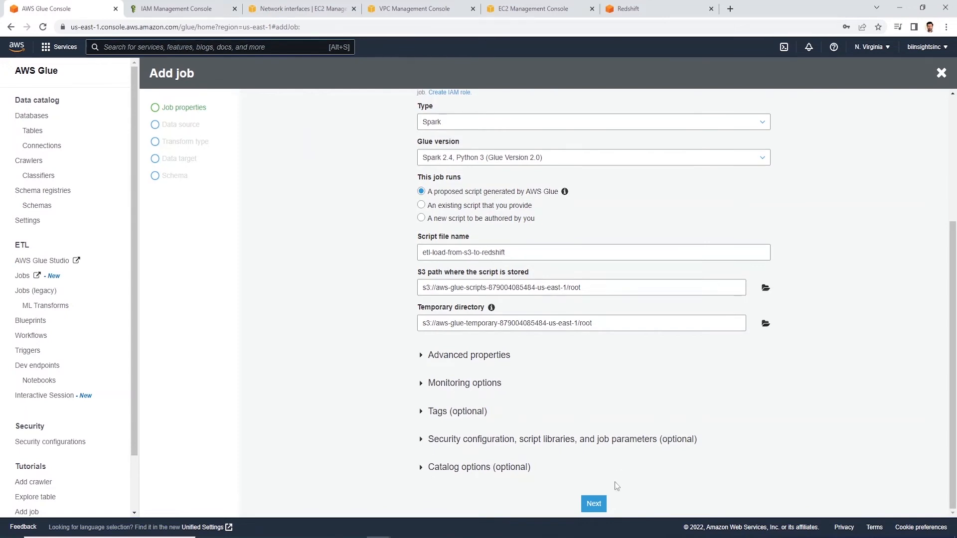
{"action": "left_click", "coordinate": [594, 505]}
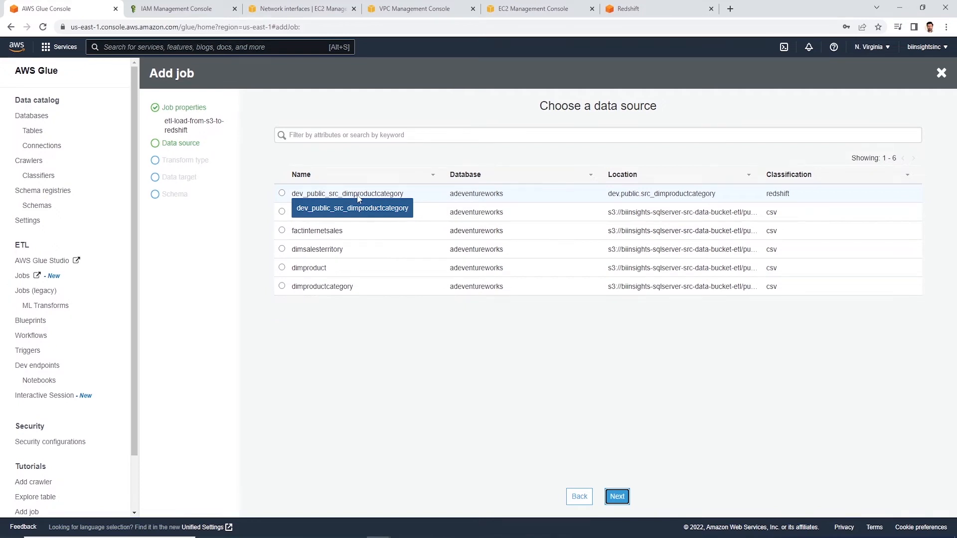
Choose the dimproductcategory table as the job's data source and keep Change schema as the transform type
{"action": "left_click", "coordinate": [282, 287]}
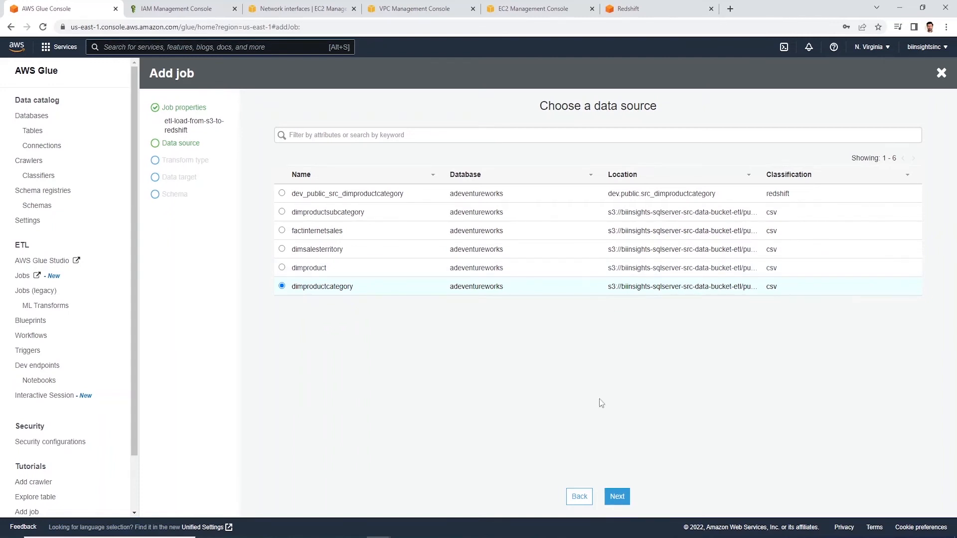
{"action": "left_click", "coordinate": [617, 496]}
{"action": "left_click", "coordinate": [617, 247]}
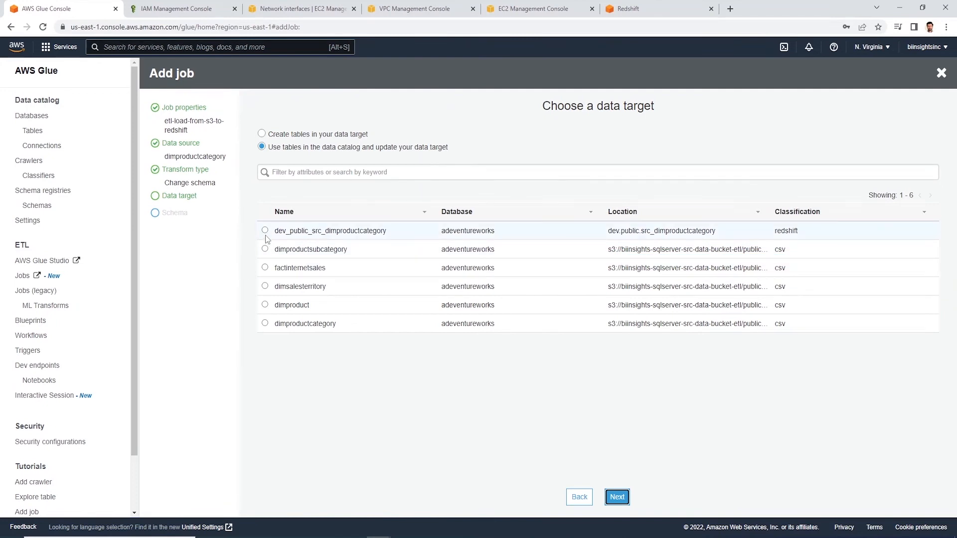
Set the existing catalog table dev_public_src_dimproductcategory as the data target, and save the job with the proposed column mappings
{"action": "left_click", "coordinate": [265, 235]}
{"action": "left_click", "coordinate": [264, 231]}
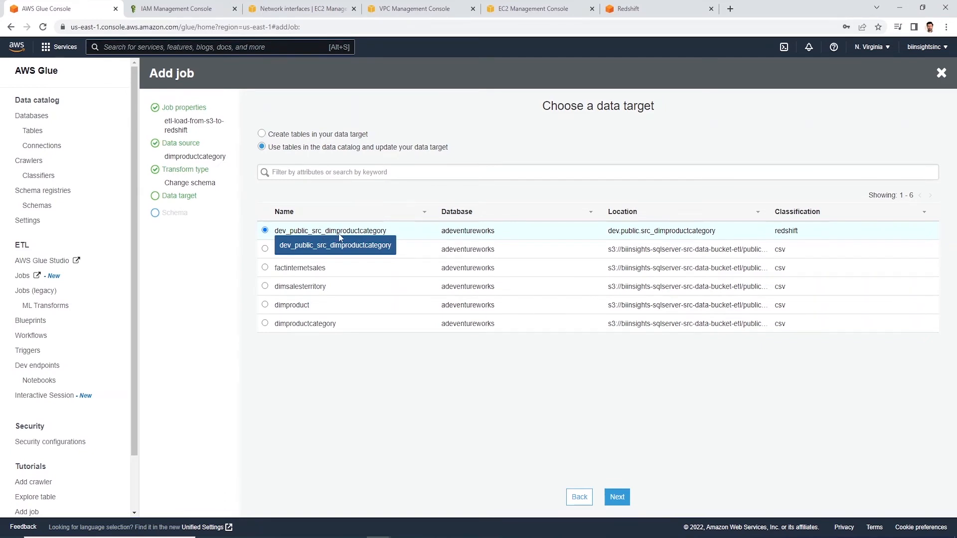
{"action": "left_click", "coordinate": [617, 497]}
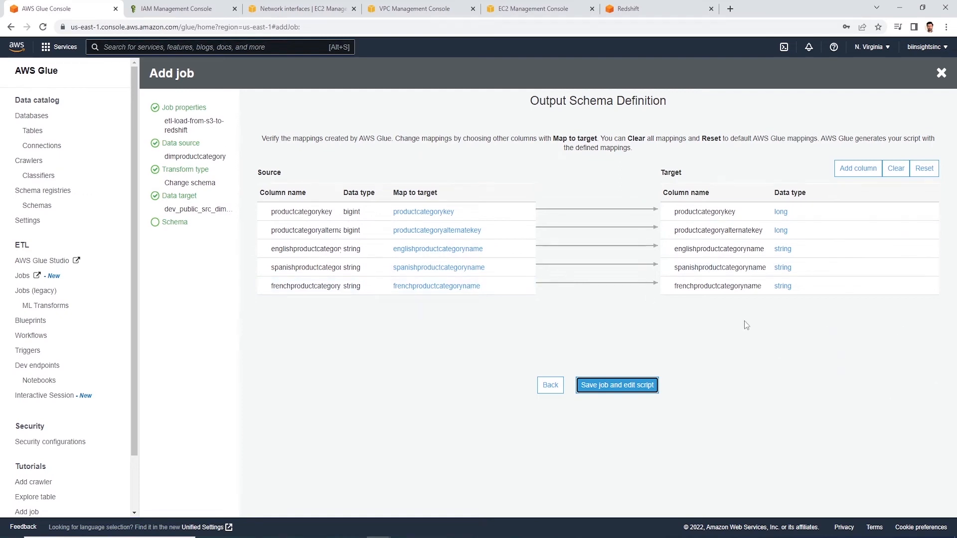
{"action": "left_click_drag", "start_coordinate": [679, 275], "coordinate": [679, 291]}
{"action": "left_click", "coordinate": [629, 387]}
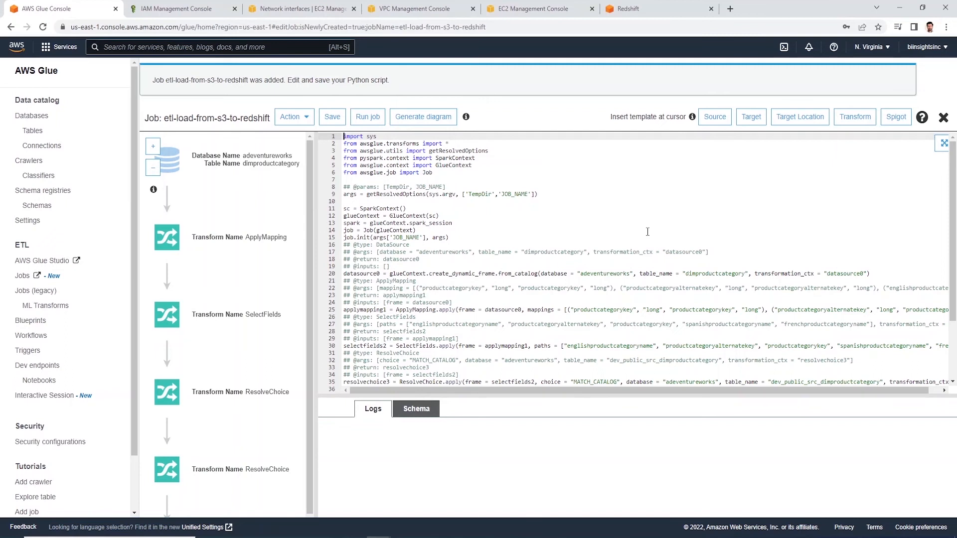
Review the generated Python script of etl-load-from-s3-to-redshift, save it and run the job
{"action": "scroll", "coordinate": [647, 232], "scroll_direction": "down", "scroll_amount": 5}
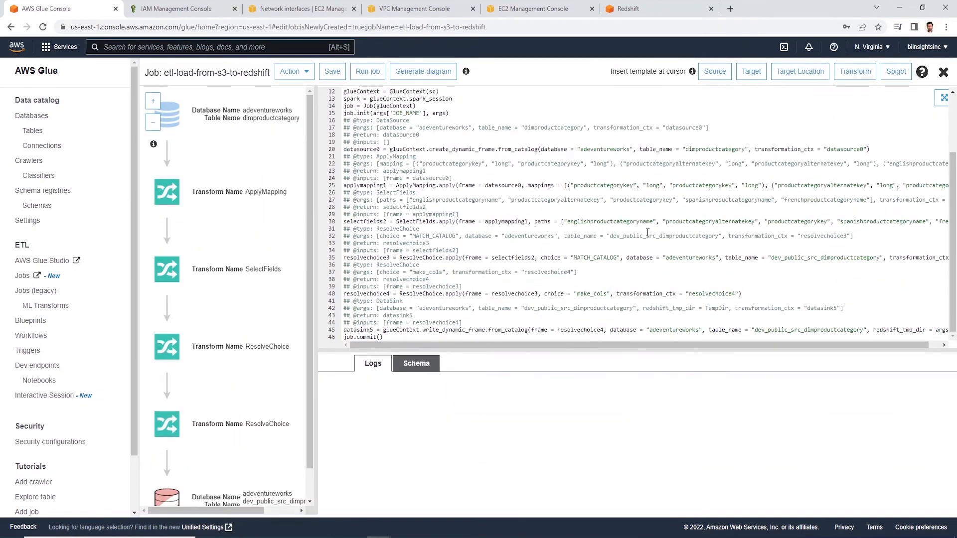
{"action": "scroll", "coordinate": [648, 232], "scroll_direction": "up", "scroll_amount": 5}
{"action": "left_click", "coordinate": [332, 72]}
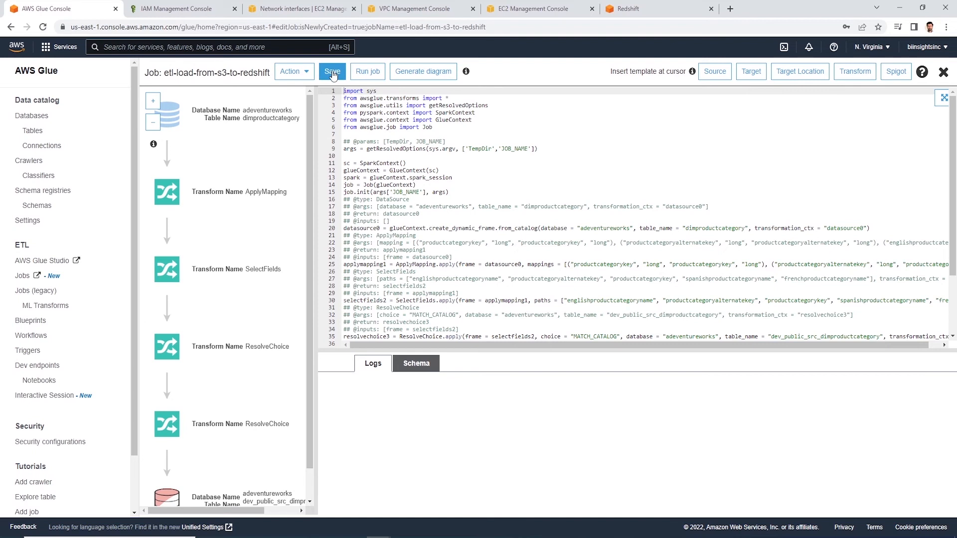
{"action": "left_click", "coordinate": [367, 71]}
{"action": "left_click", "coordinate": [482, 290]}
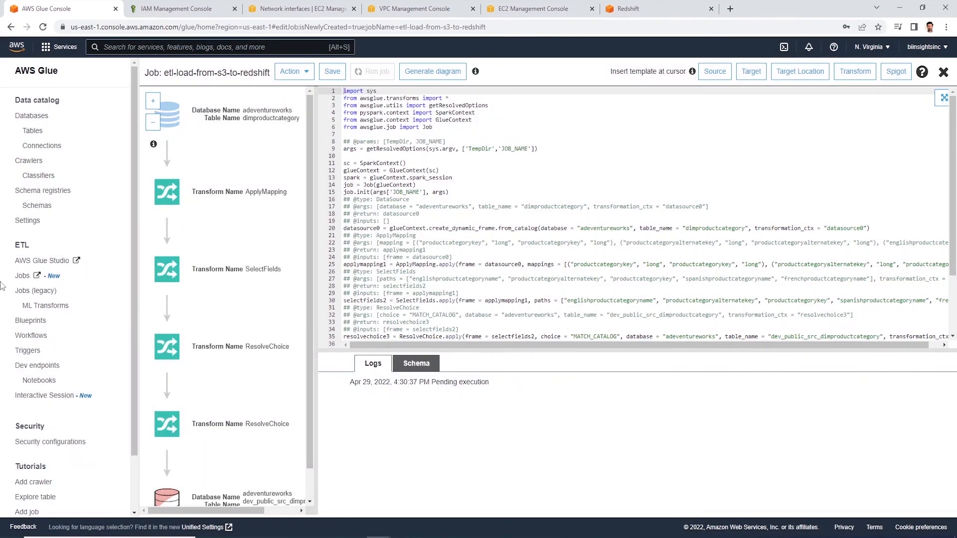
Refresh the run history of etl-load-from-s3-to-redshift in the legacy jobs list, and check the run's CloudWatch output logs
{"action": "left_click", "coordinate": [26, 291]}
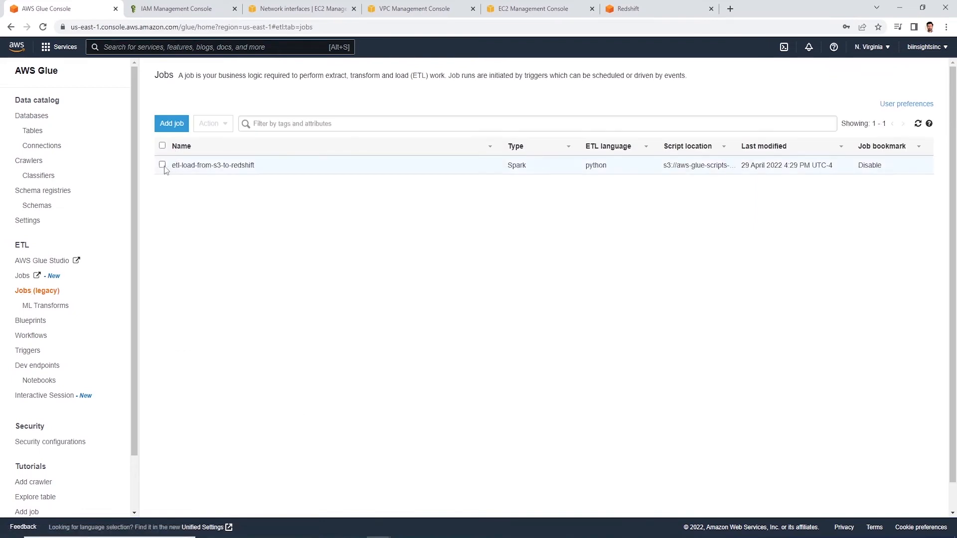
{"action": "left_click", "coordinate": [162, 165]}
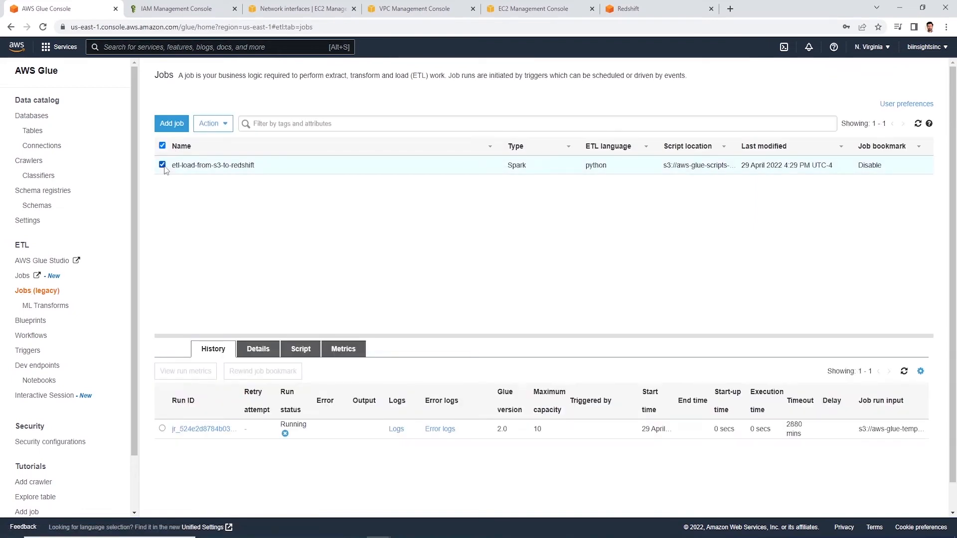
{"action": "left_click", "coordinate": [904, 370]}
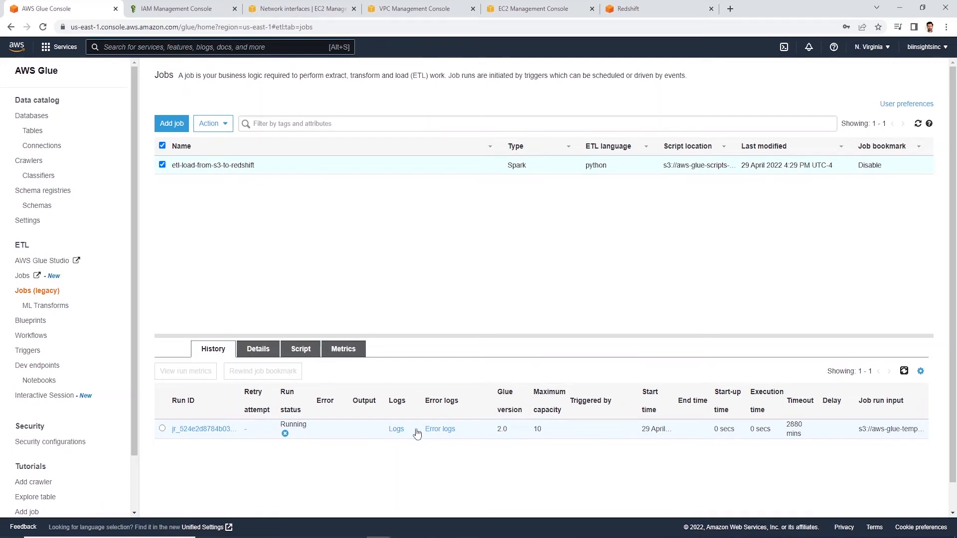
{"action": "left_click", "coordinate": [398, 432]}
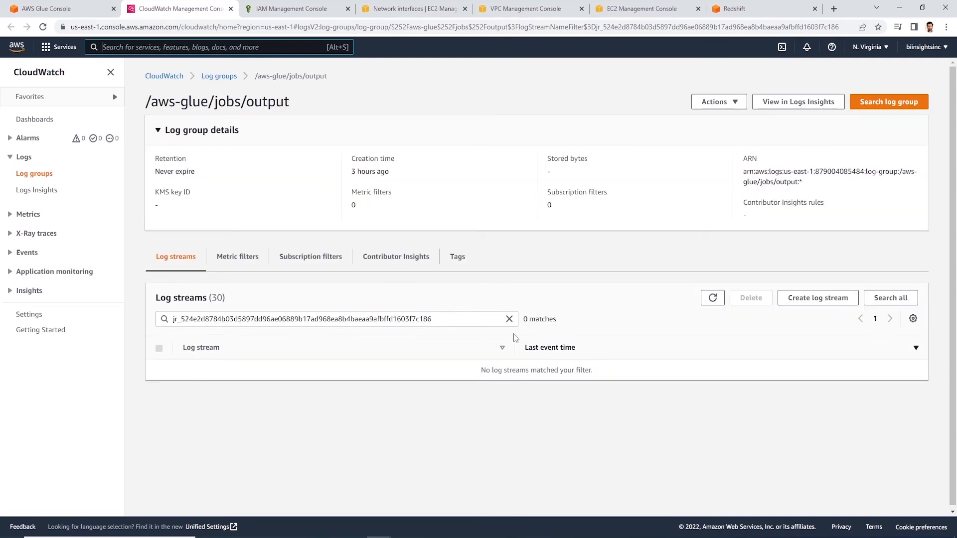
{"action": "left_click", "coordinate": [712, 298]}
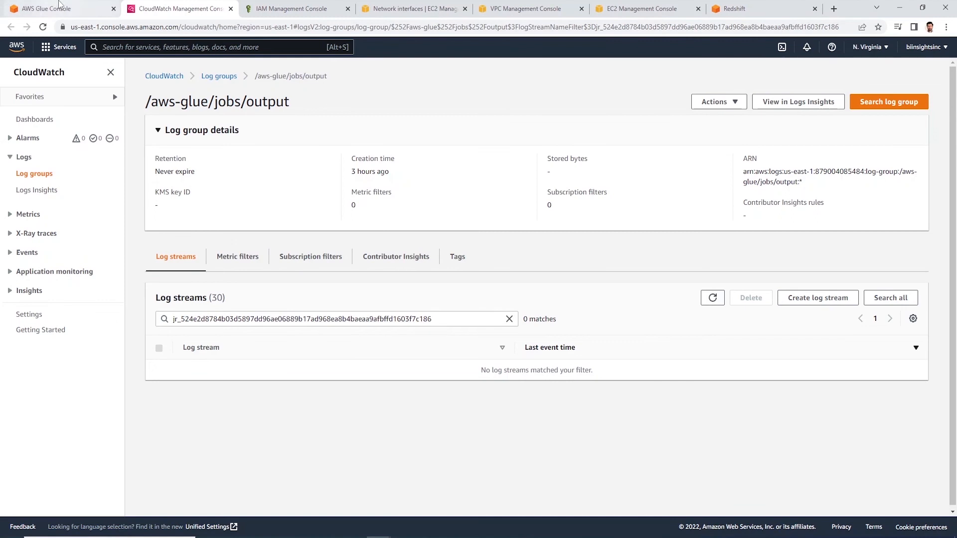
Return to the AWS Glue console and refresh the job's run history to check the run status
{"action": "left_click", "coordinate": [65, 9]}
{"action": "left_click", "coordinate": [904, 371]}
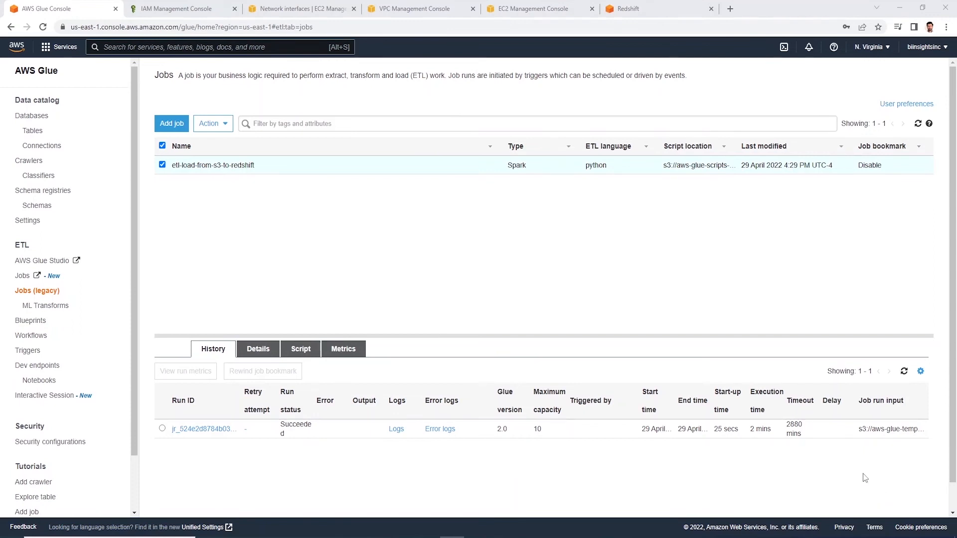
{"action": "left_click", "coordinate": [905, 372]}
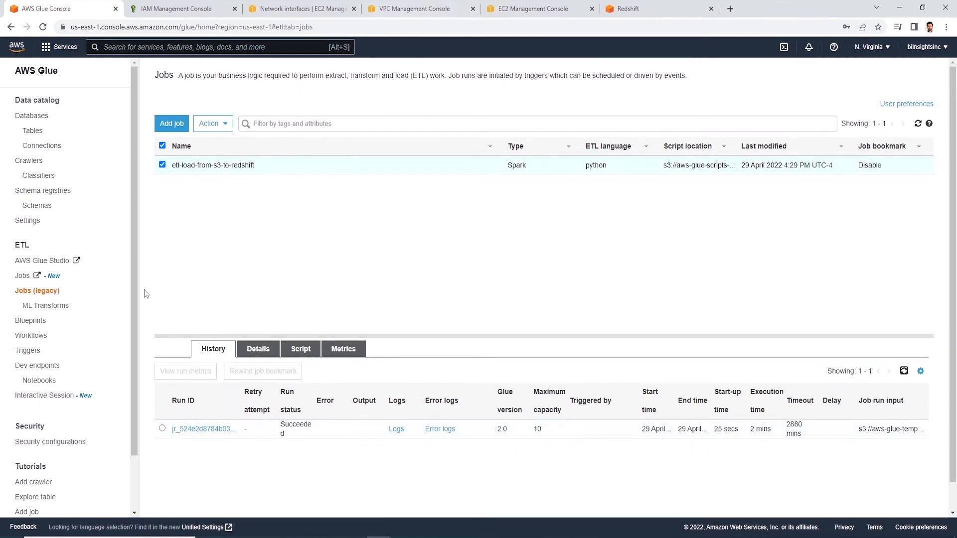
Query all rows of public.src_dimproductcategory in the Redshift query editor, and run the same select query in DBeaver
{"action": "left_click", "coordinate": [668, 4]}
{"action": "key", "text": "ctrl+Return"}
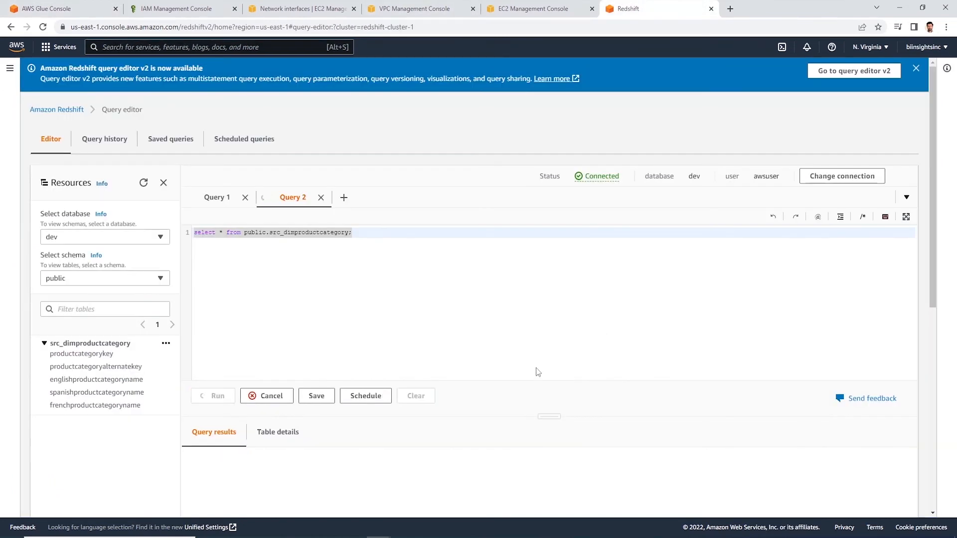
{"action": "scroll", "coordinate": [536, 369], "scroll_direction": "down", "scroll_amount": 1}
{"action": "scroll", "coordinate": [538, 373], "scroll_direction": "down", "scroll_amount": 2}
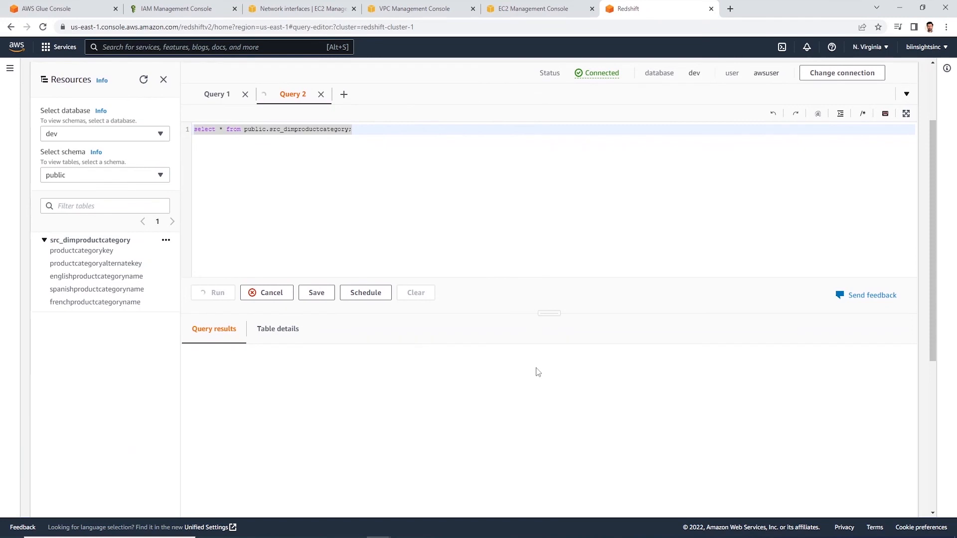
{"action": "scroll", "coordinate": [537, 371], "scroll_direction": "down", "scroll_amount": 4}
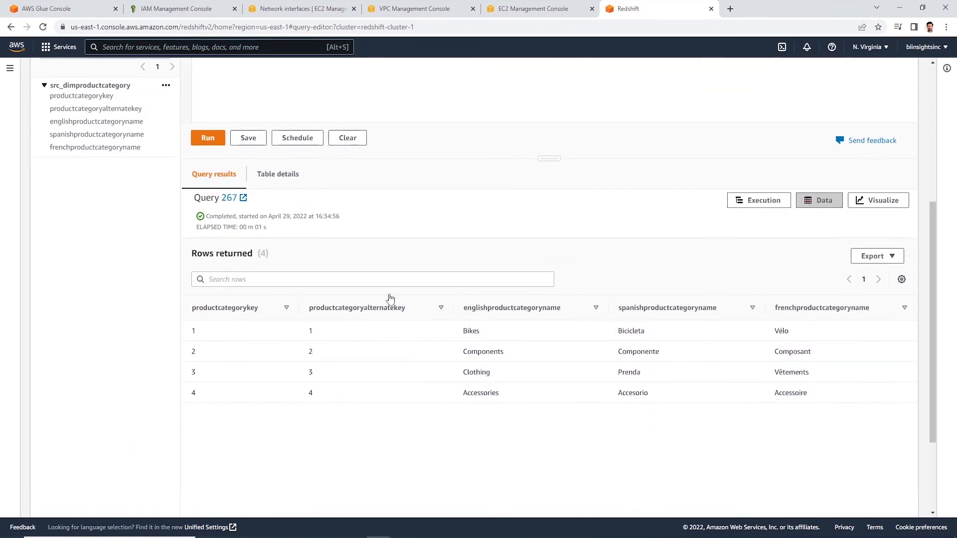
{"action": "key", "text": "alt+Tab"}
{"action": "left_click", "coordinate": [227, 58]}
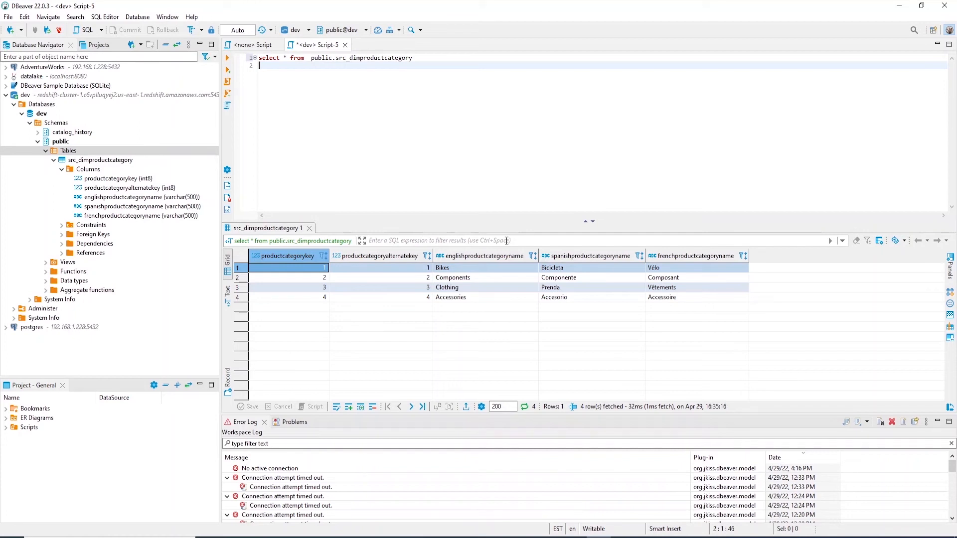
Switch to the Untitled1 Jupyter notebook and run the cell importing pandas, psycopg2, sqlalchemy and json
{"action": "key", "text": "alt+Tab"}
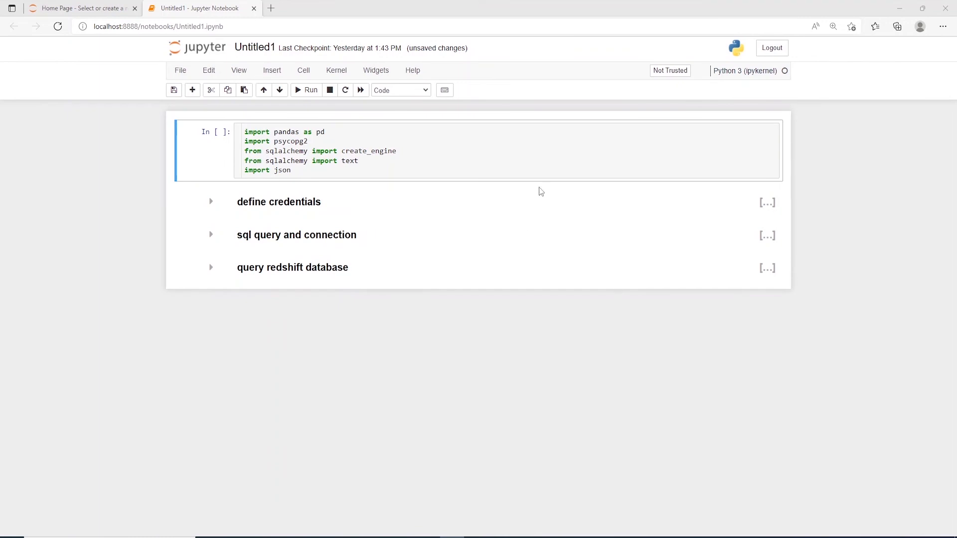
{"action": "left_click", "coordinate": [530, 175]}
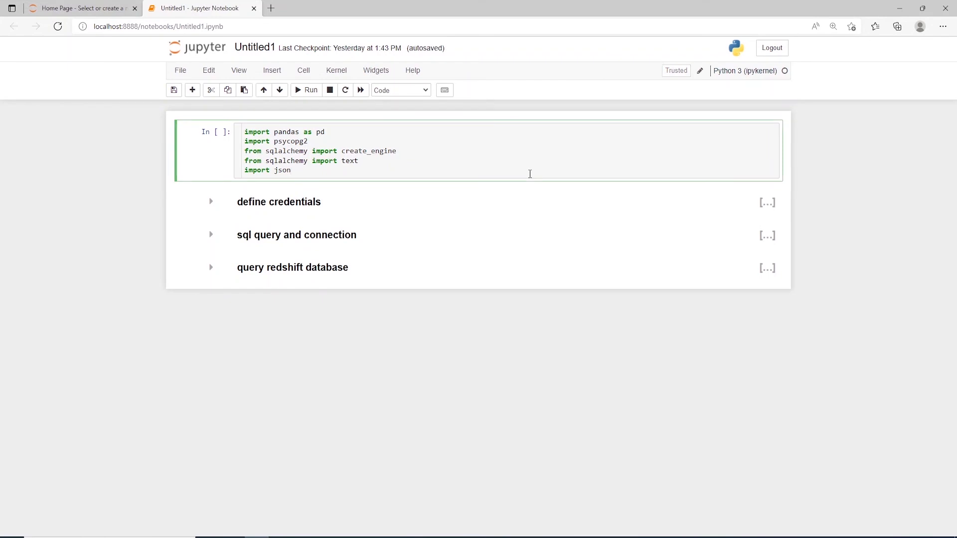
{"action": "key", "text": "shift+Return"}
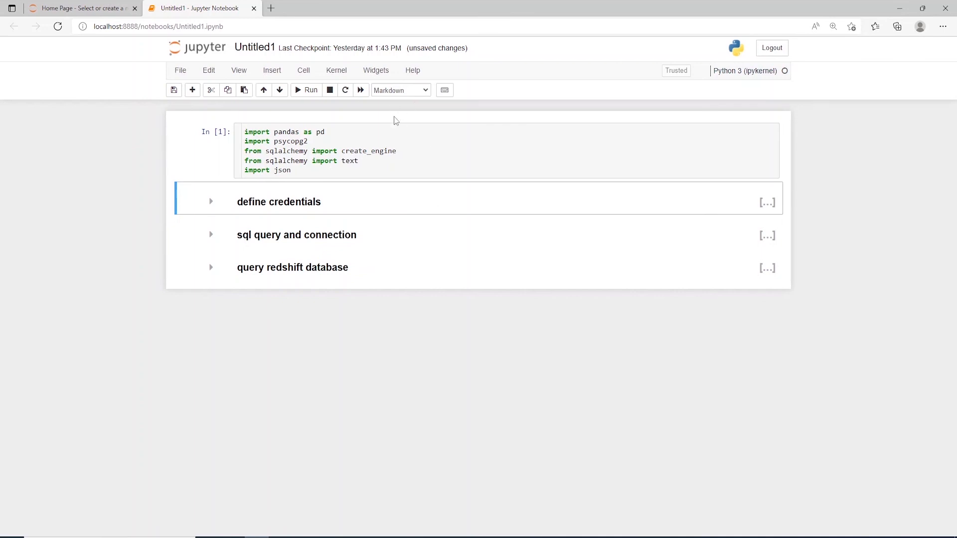
Expand the define credentials section, set db to "dev", and run its cell
{"action": "left_click", "coordinate": [211, 202]}
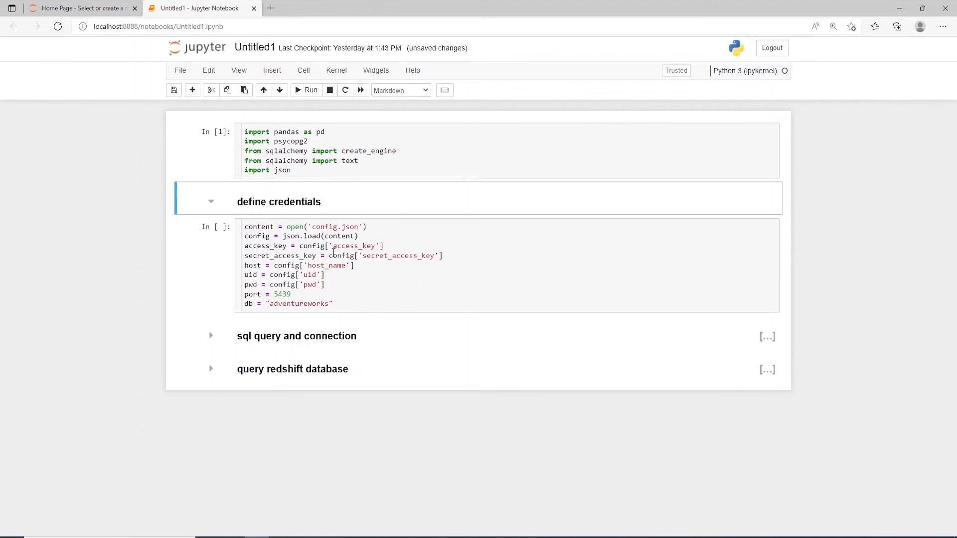
{"action": "double_click", "coordinate": [299, 304]}
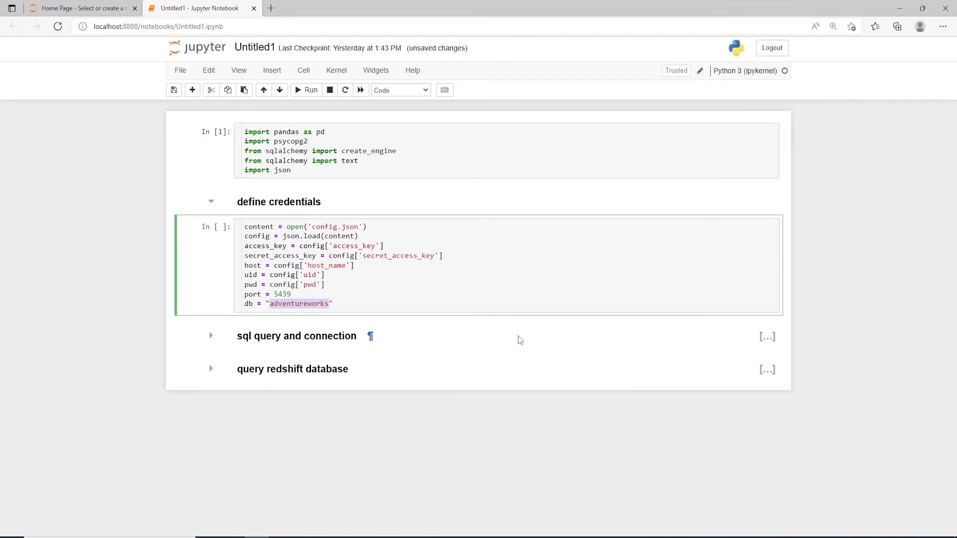
{"action": "type", "text": "dev"}
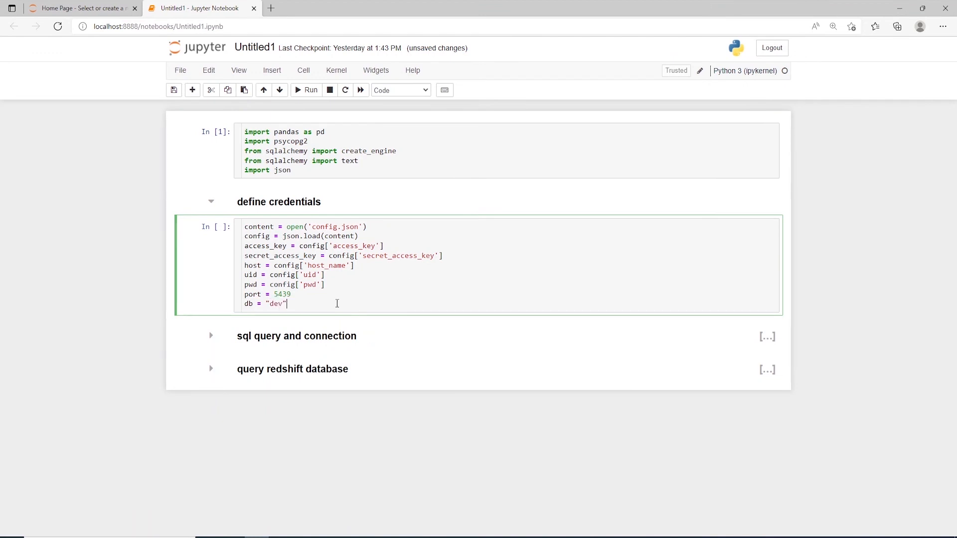
{"action": "key", "text": "shift+Return"}
Run the select query cell under sql query and connection, then change the engine's connection string database to dev and run it
{"action": "left_click", "coordinate": [211, 336]}
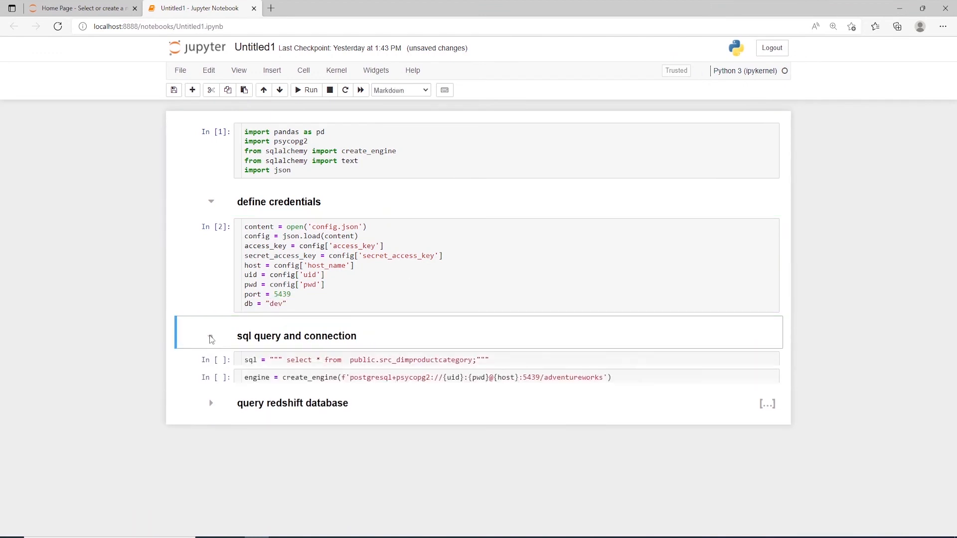
{"action": "left_click", "coordinate": [496, 360]}
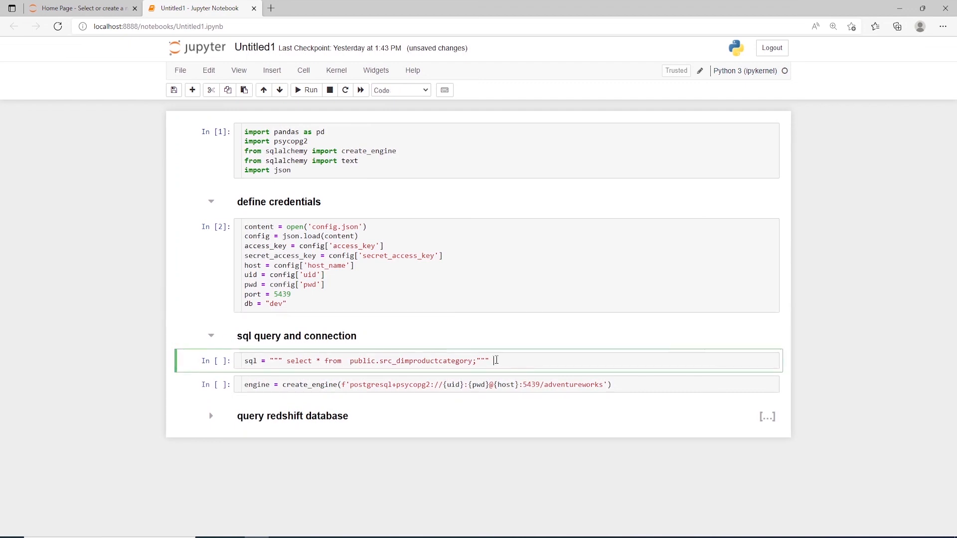
{"action": "key", "text": "shift+Return"}
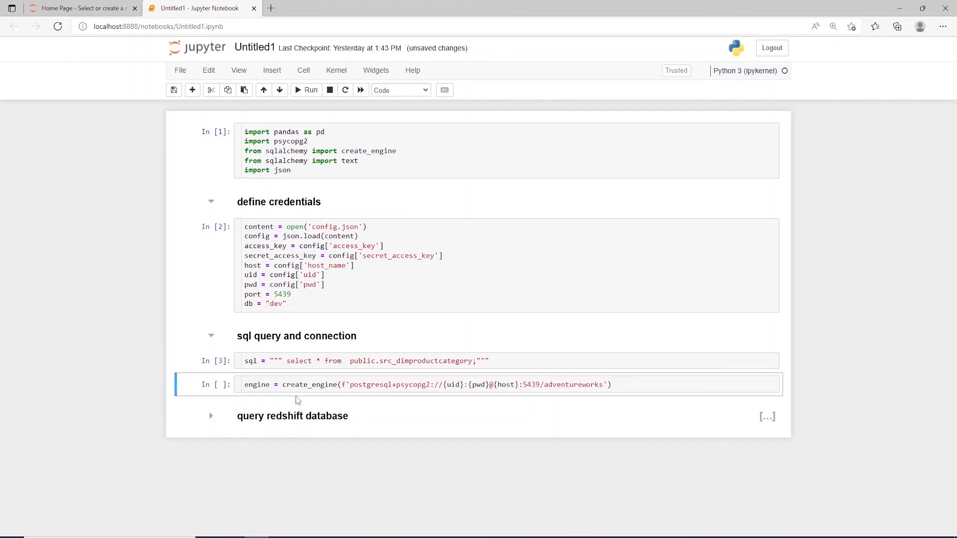
{"action": "left_click_drag", "start_coordinate": [396, 384], "coordinate": [431, 384]}
{"action": "double_click", "coordinate": [565, 385]}
{"action": "type", "text": "dev"}
{"action": "key", "text": "shift+Return"}
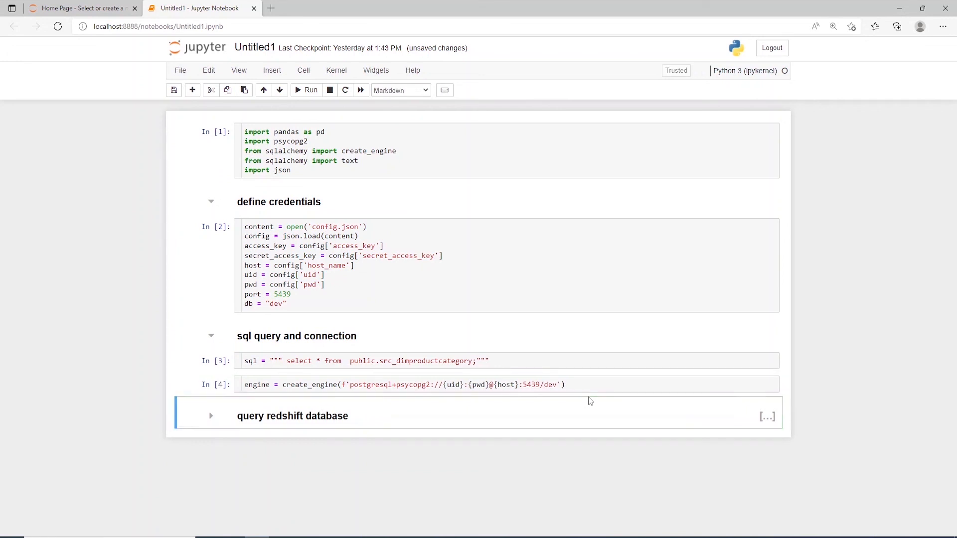
Expand the query redshift database section and run the pd.read_sql_query cell to display the dataframe
{"action": "left_click", "coordinate": [211, 415]}
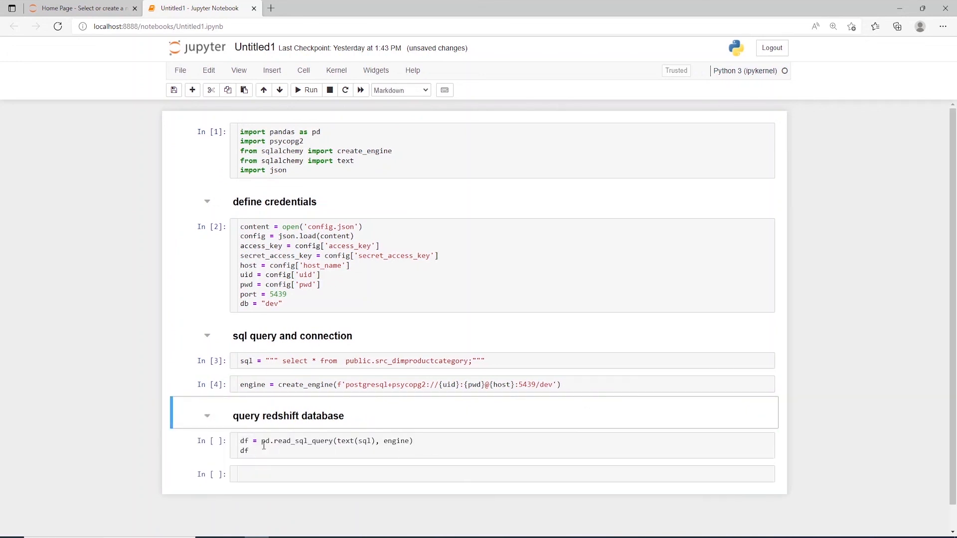
{"action": "left_click", "coordinate": [444, 441]}
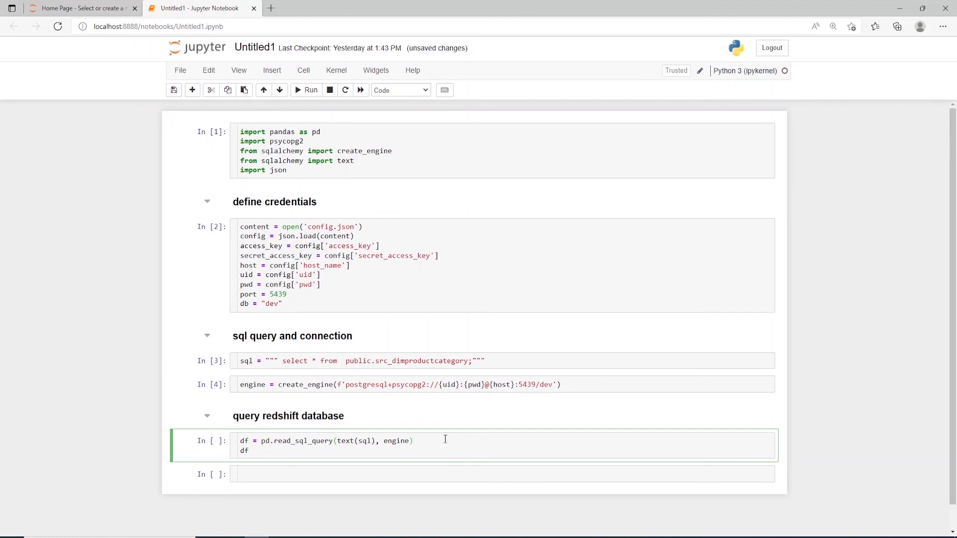
{"action": "key", "text": "shift+Return"}
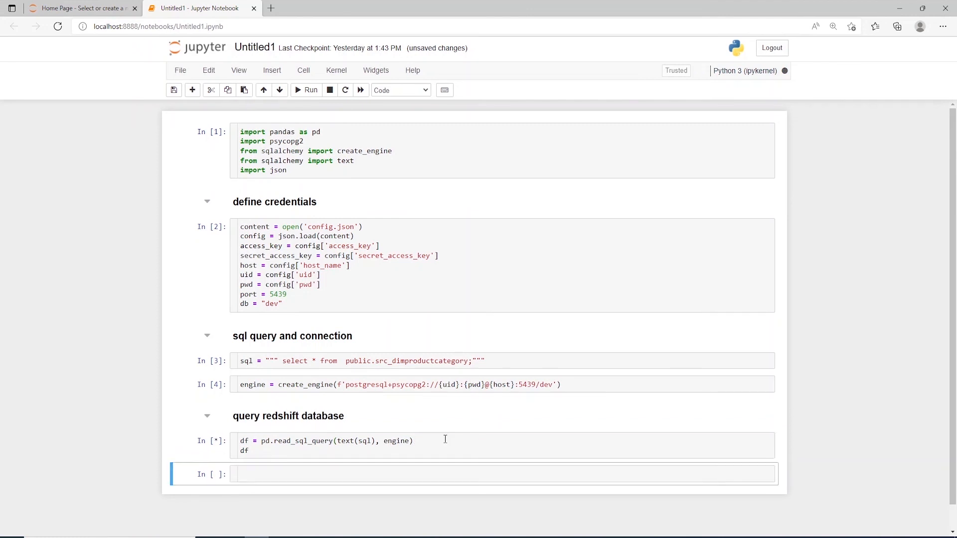
{"action": "scroll", "coordinate": [445, 439], "scroll_direction": "down", "scroll_amount": 3}
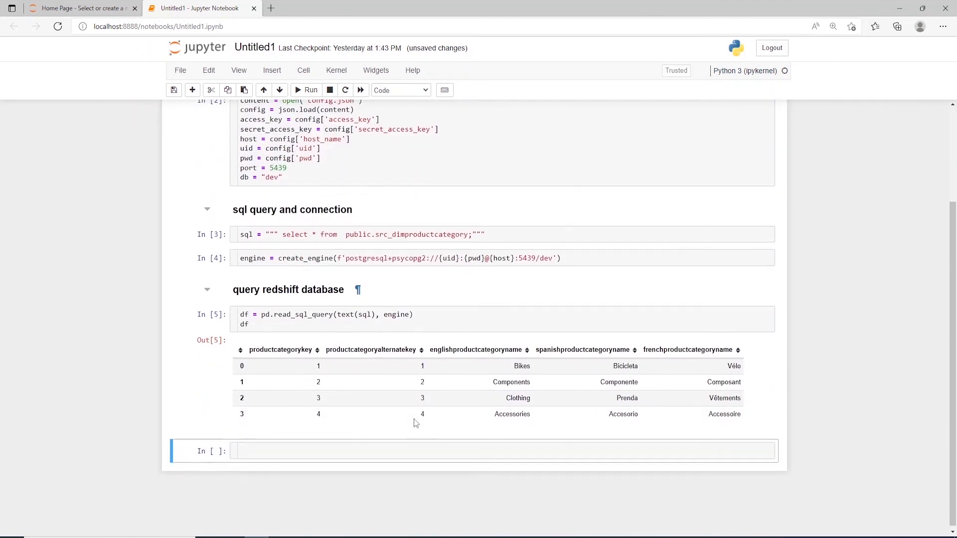